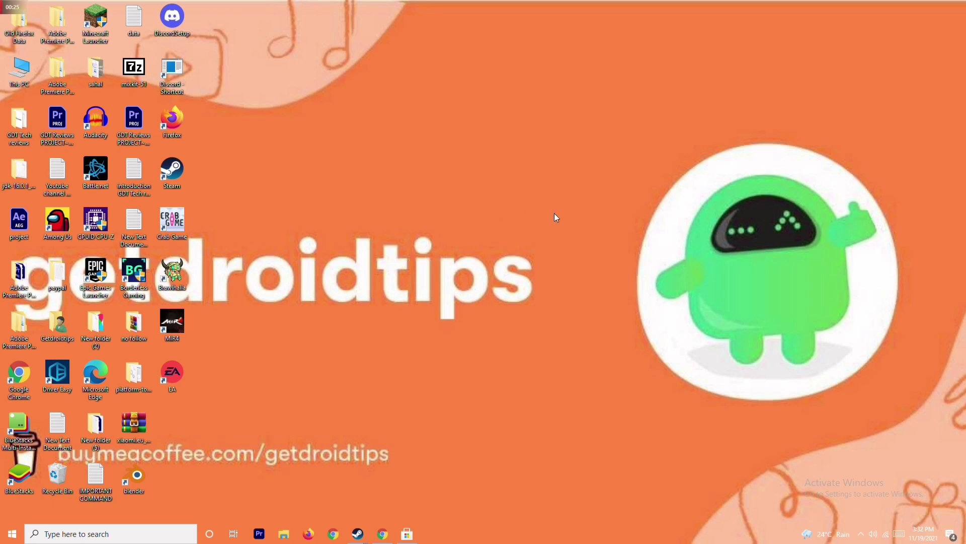
# Step: Open Device Manager from This PC's properties and expand Display adapters
pyautogui.rightClick(23, 87)
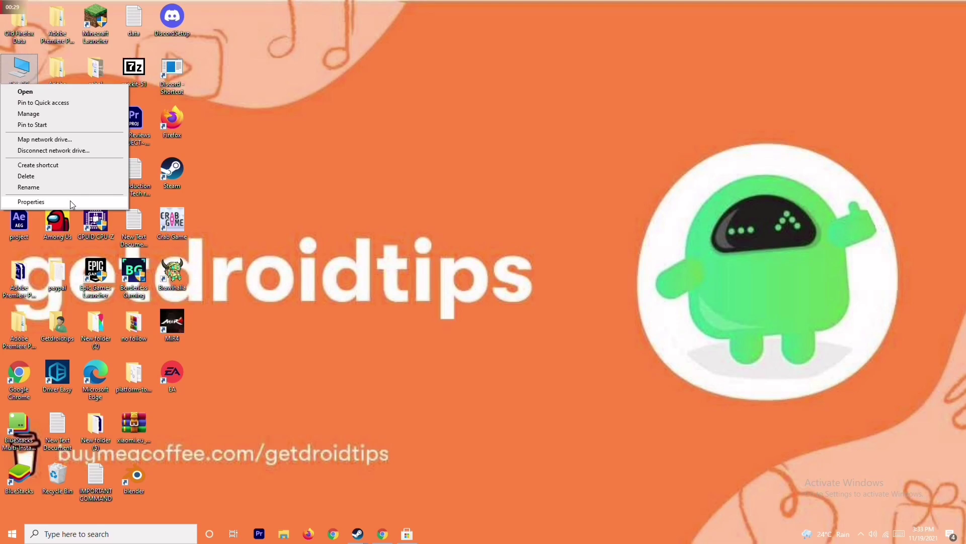
pyautogui.click(71, 202)
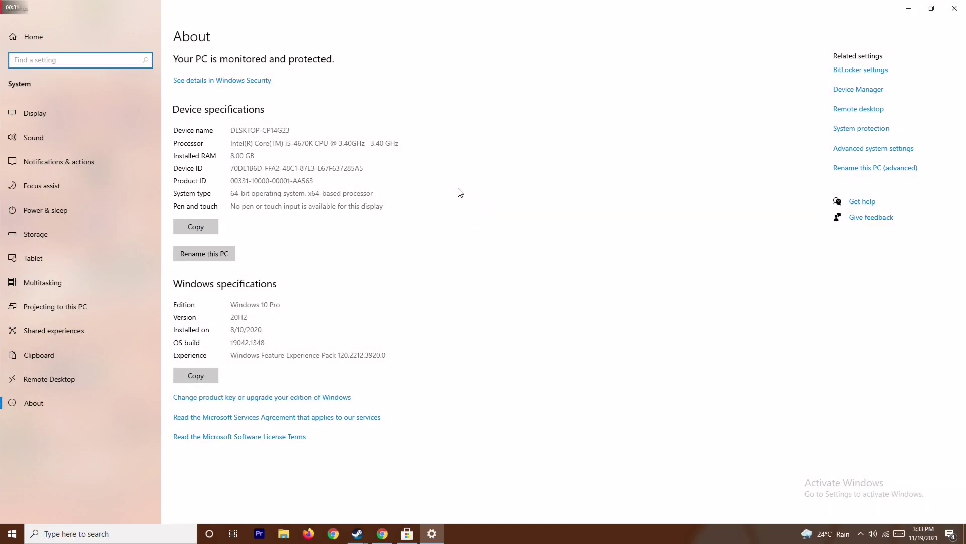
pyautogui.click(860, 91)
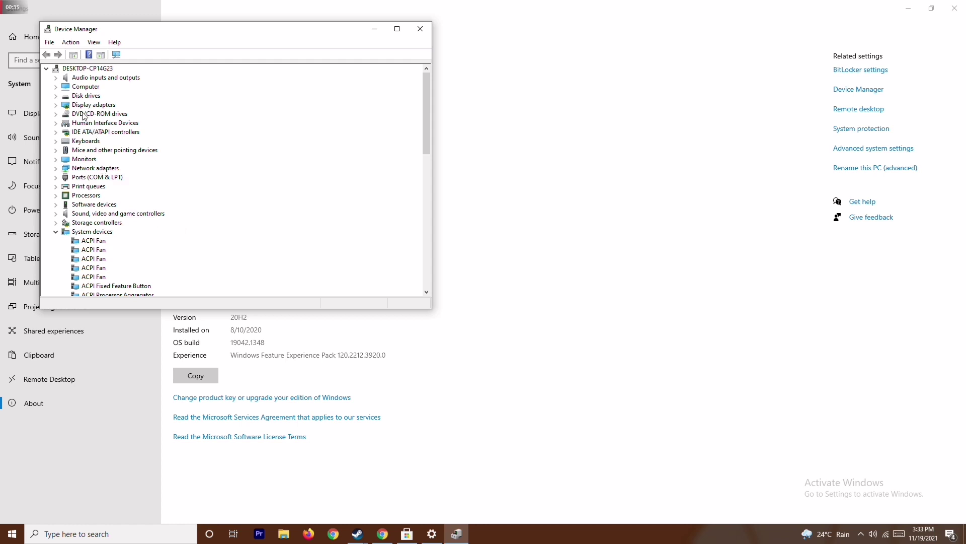
pyautogui.click(56, 105)
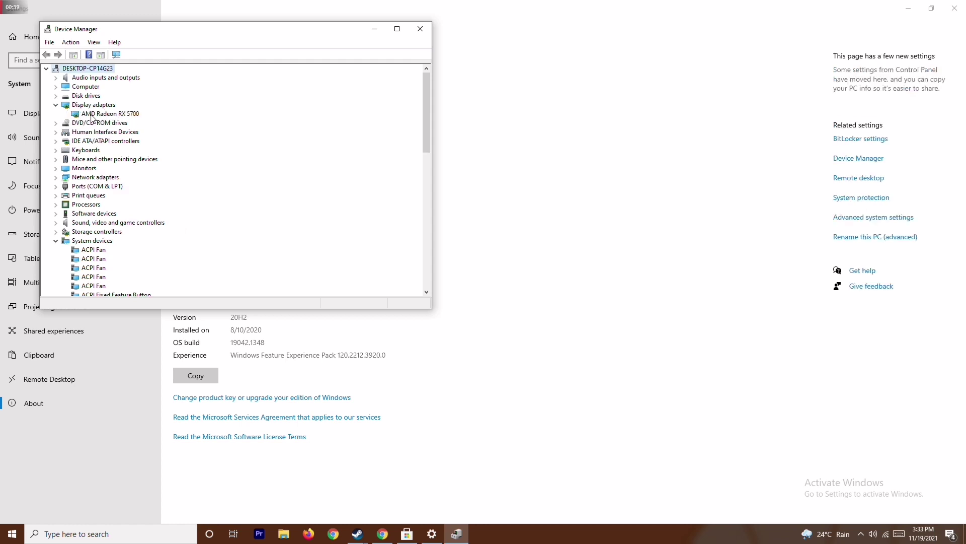
# Step: Search automatically for an AMD Radeon RX 5700 driver; the best one is already installed
pyautogui.rightClick(136, 118)
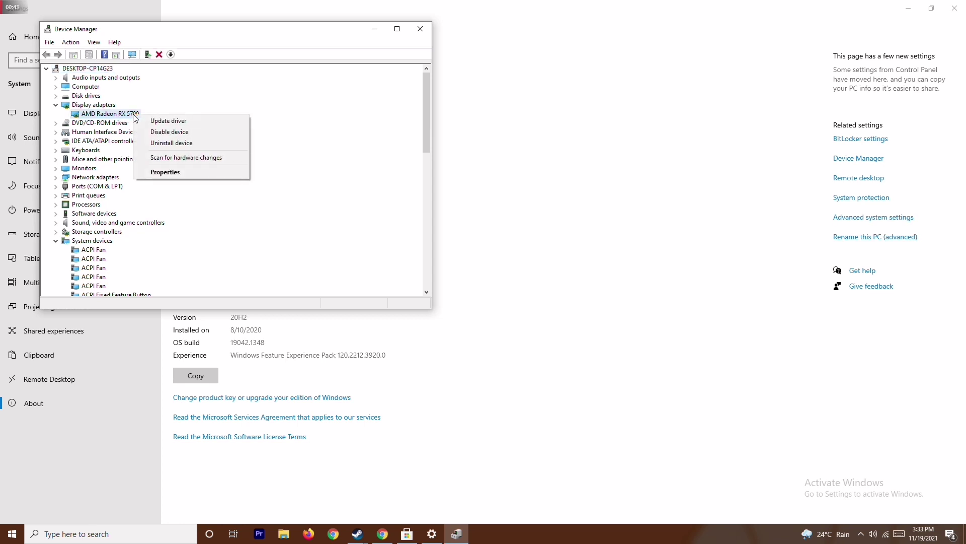
pyautogui.click(164, 121)
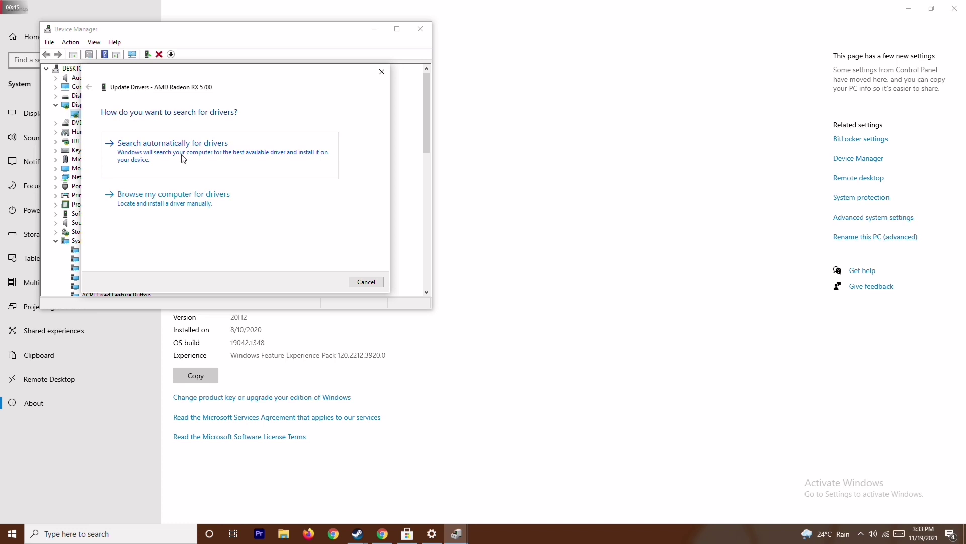
pyautogui.click(184, 148)
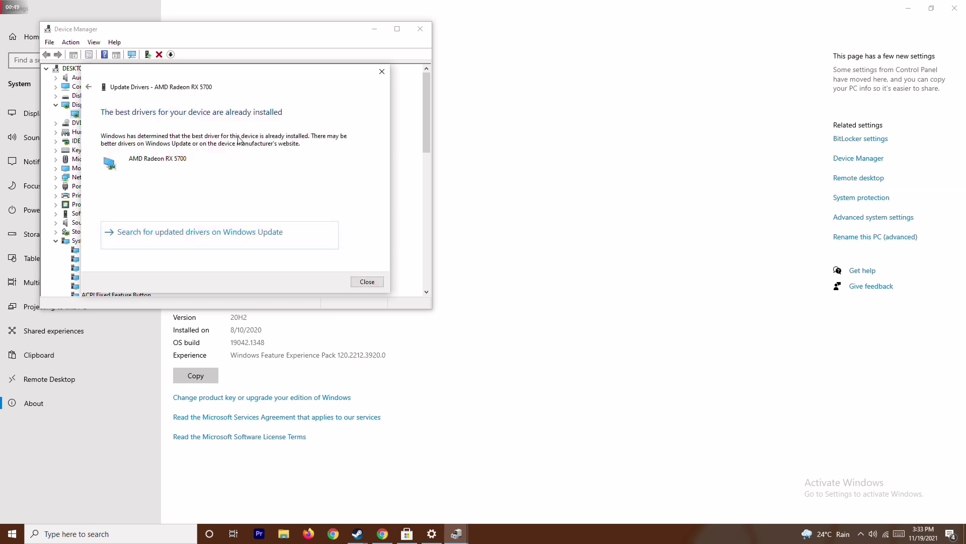
pyautogui.click(381, 74)
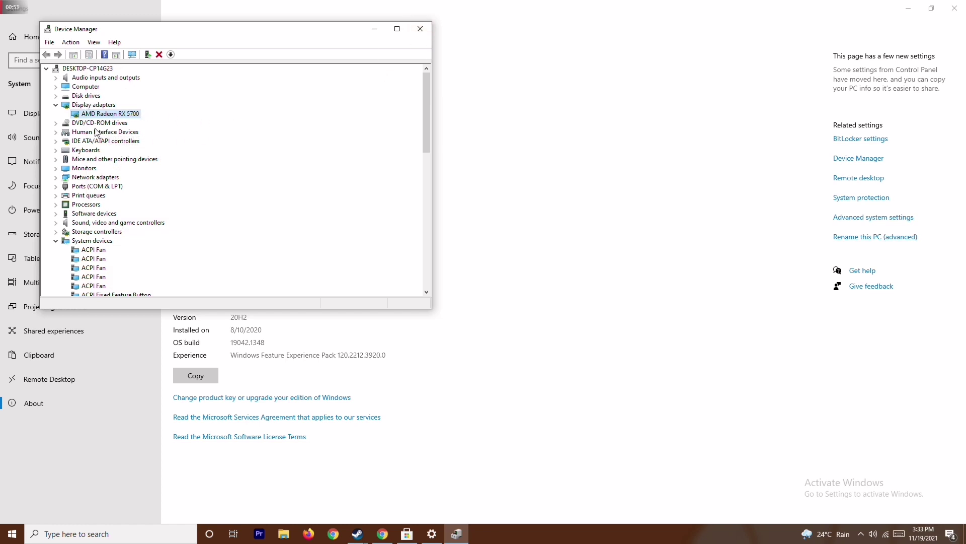
# Step: Collapse Display adapters and System devices, then close Device Manager and Settings
pyautogui.click(56, 105)
pyautogui.click(56, 231)
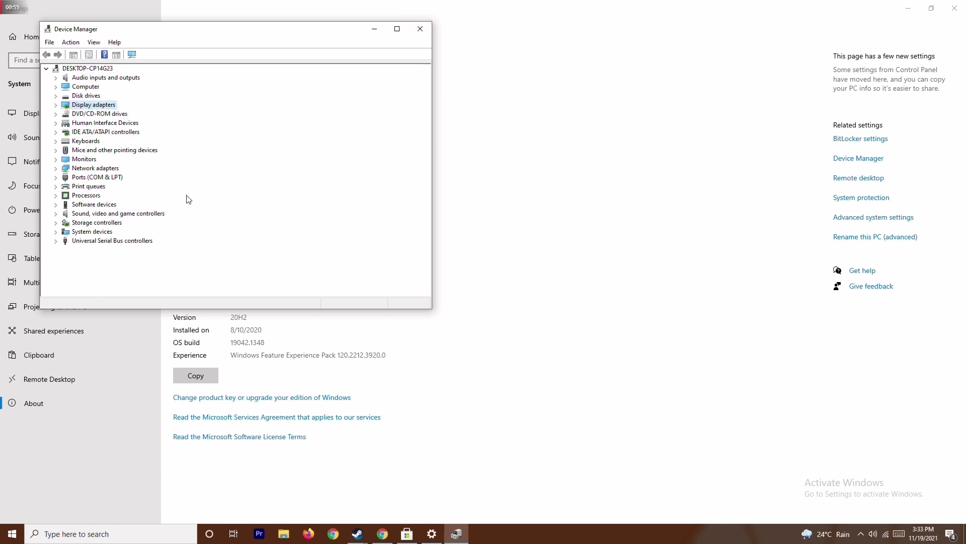
pyautogui.click(420, 29)
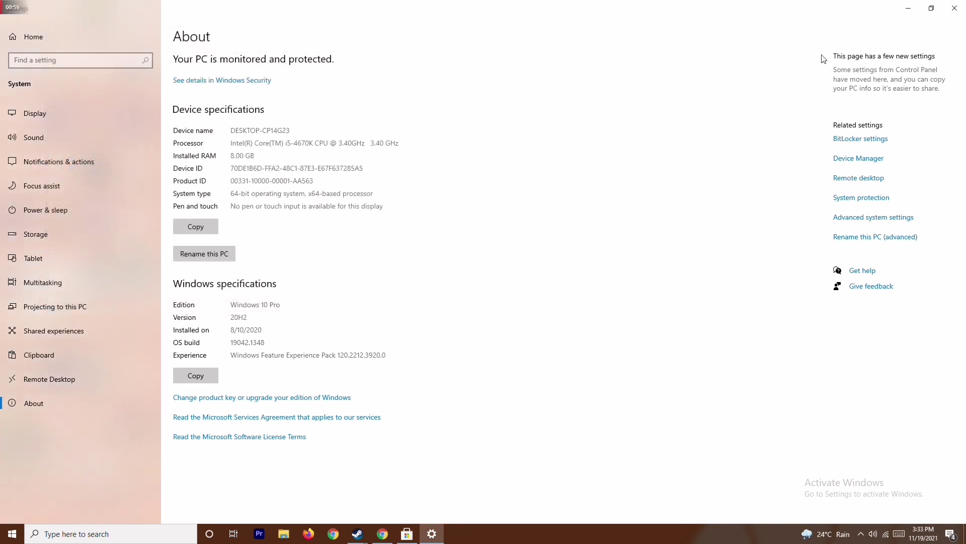
pyautogui.click(954, 8)
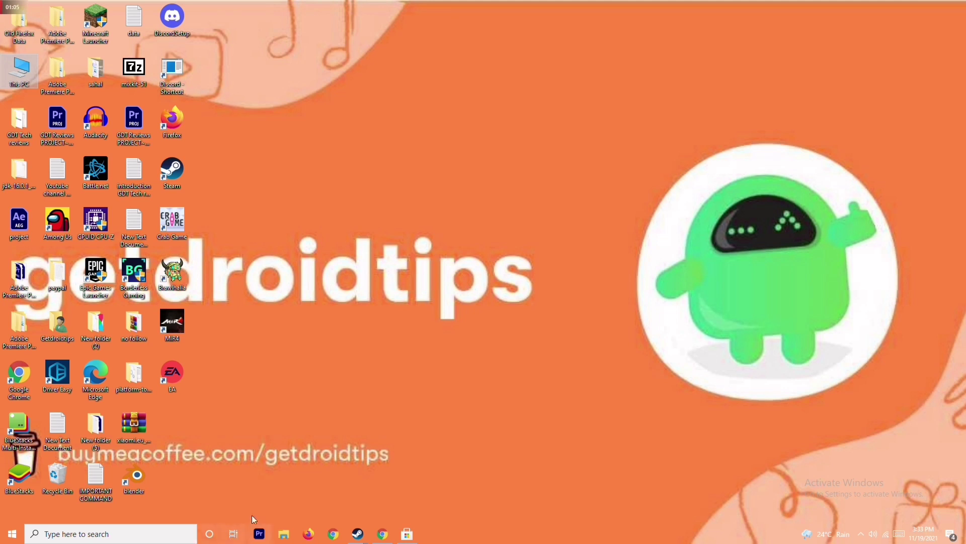
# Step: Run Check for updates under Update & Security, confirm the PC is up to date, and close Settings
pyautogui.click(89, 538)
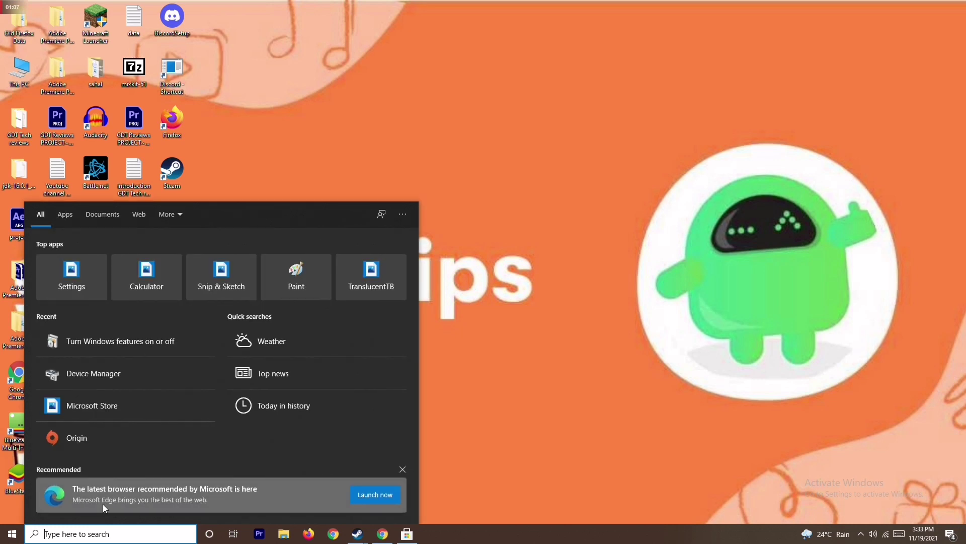
pyautogui.write('sett')
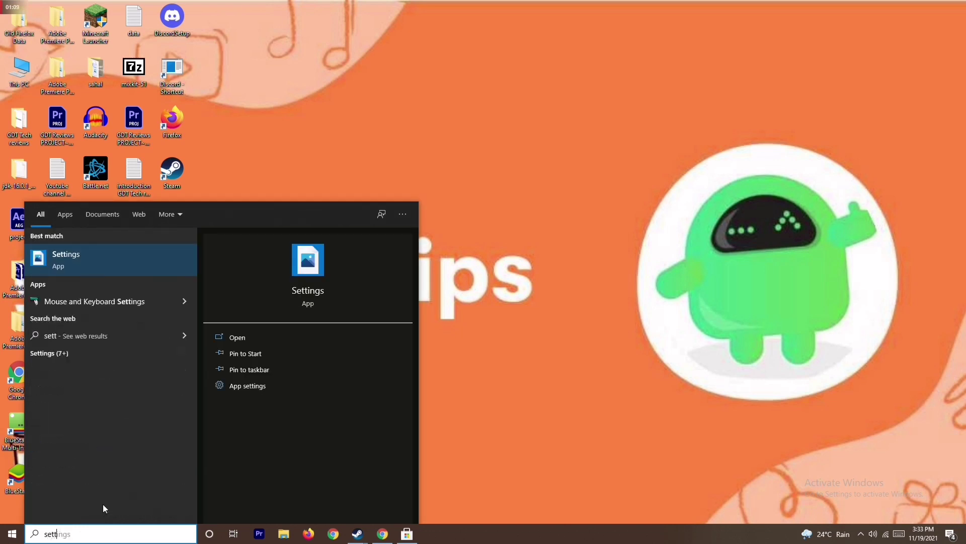
pyautogui.click(137, 261)
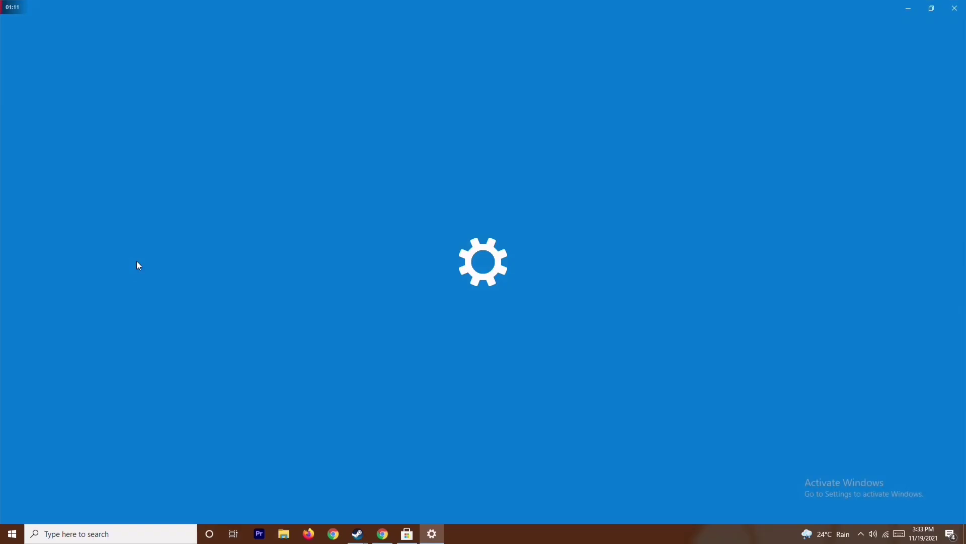
pyautogui.click(493, 271)
pyautogui.click(219, 107)
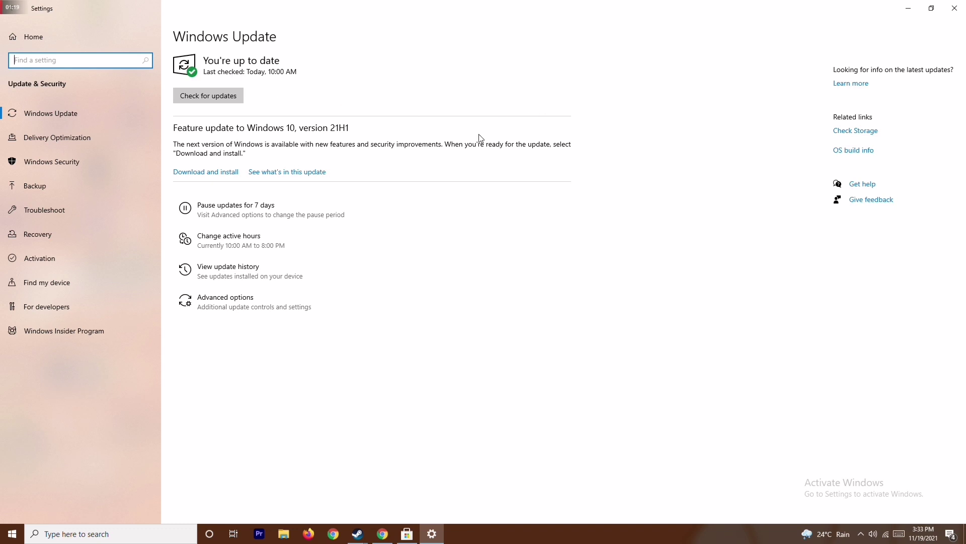
pyautogui.click(953, 12)
pyautogui.rightClick(591, 180)
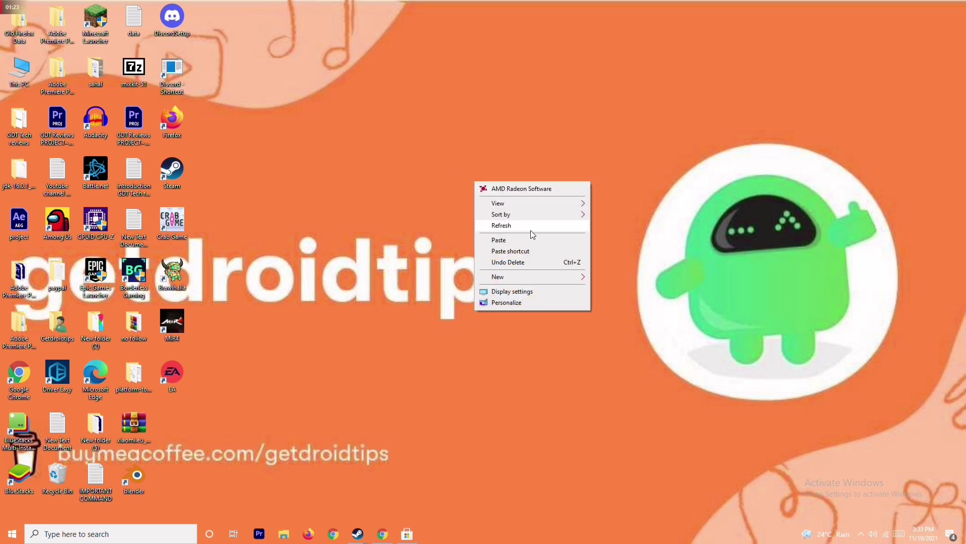
pyautogui.click(531, 231)
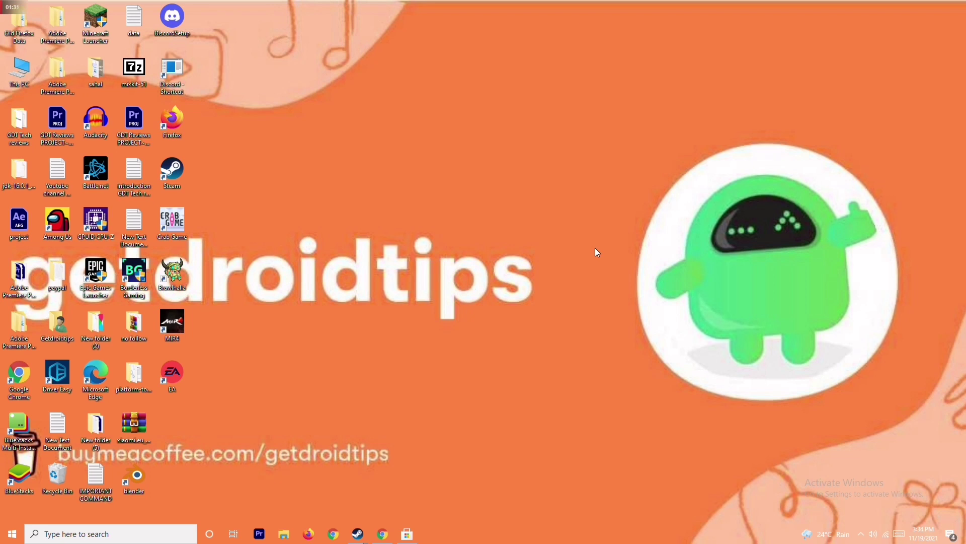
# Step: End the Microsoft Store process in Task Manager, then close Task Manager
pyautogui.rightClick(512, 535)
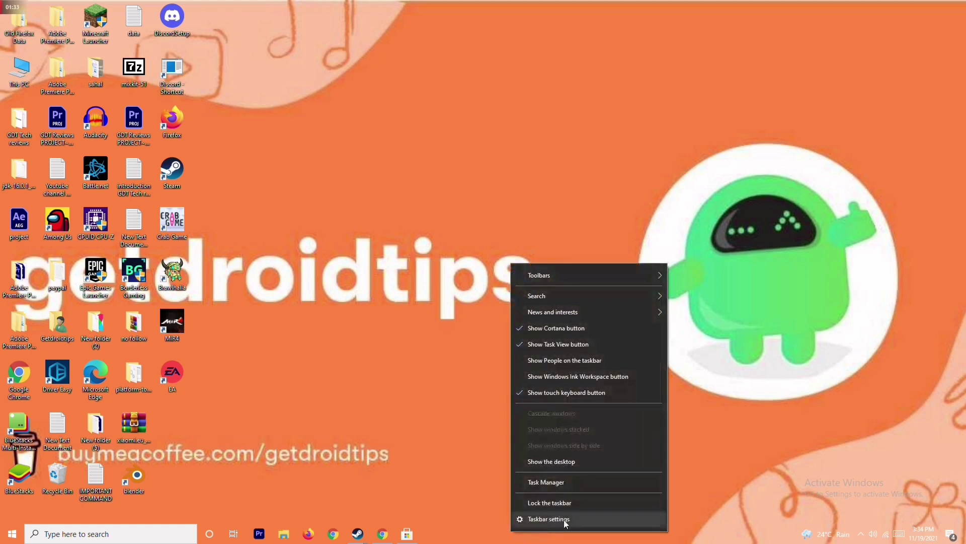
pyautogui.click(575, 483)
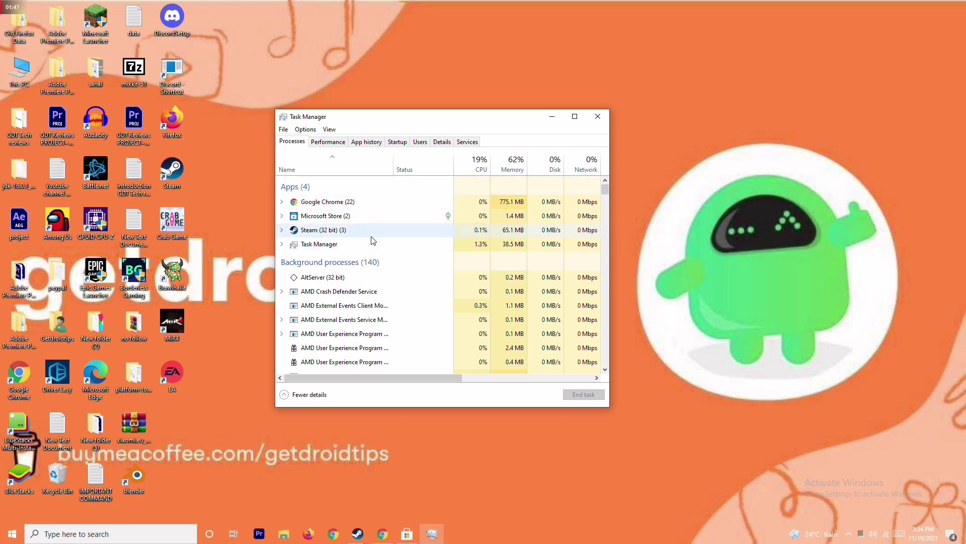
pyautogui.click(377, 215)
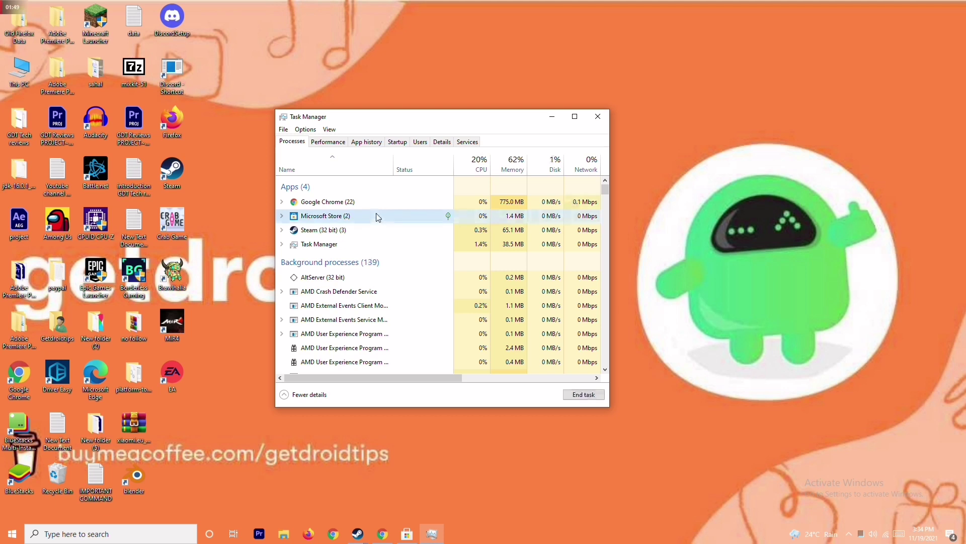
pyautogui.rightClick(412, 220)
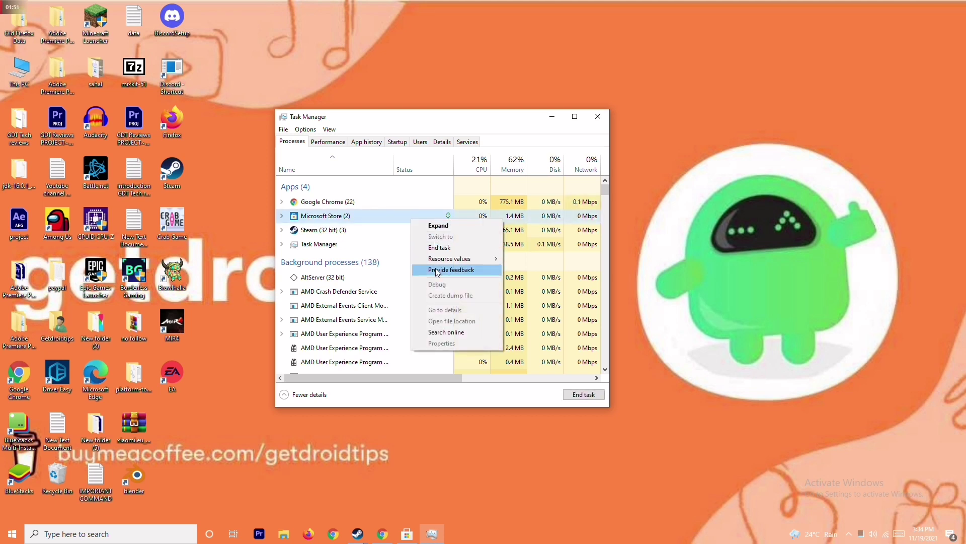
pyautogui.click(445, 249)
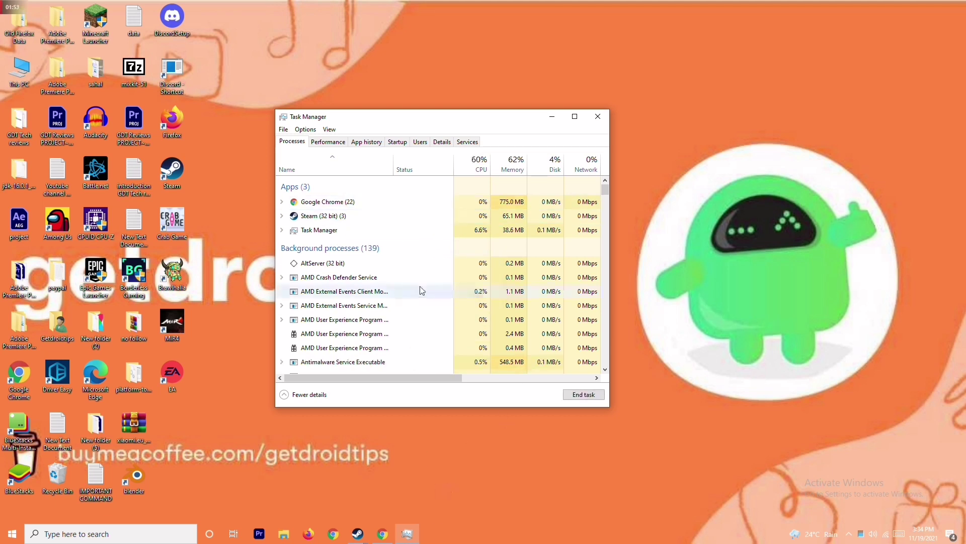
pyautogui.click(606, 120)
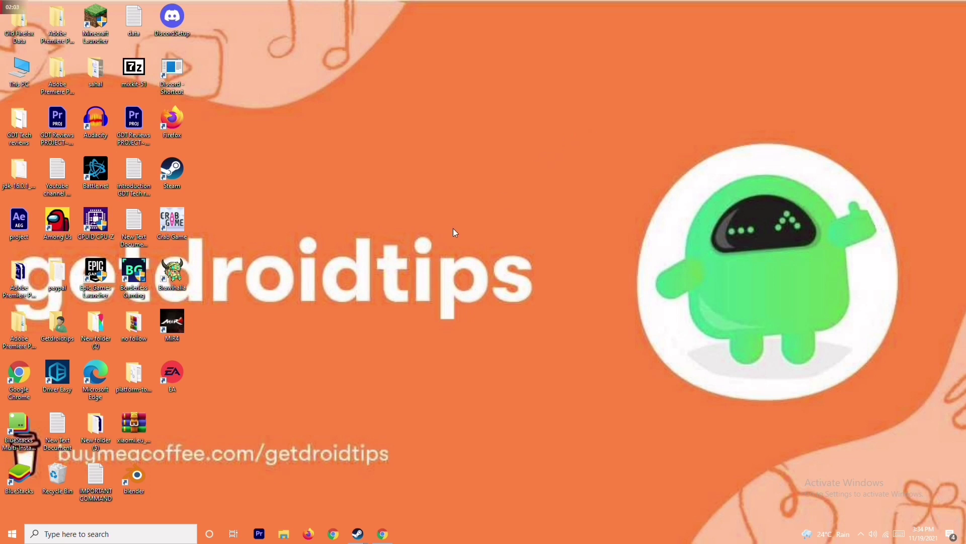
# Step: View the Crab Game desktop shortcut's Properties showing its Steam game URL, then close them
pyautogui.rightClick(177, 235)
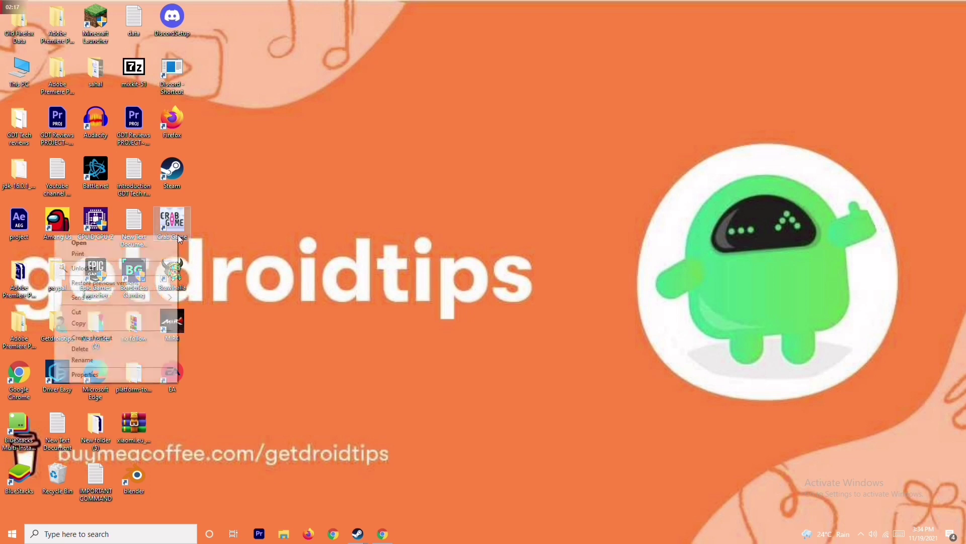
pyautogui.click(234, 222)
pyautogui.rightClick(180, 222)
pyautogui.click(189, 236)
pyautogui.rightClick(169, 235)
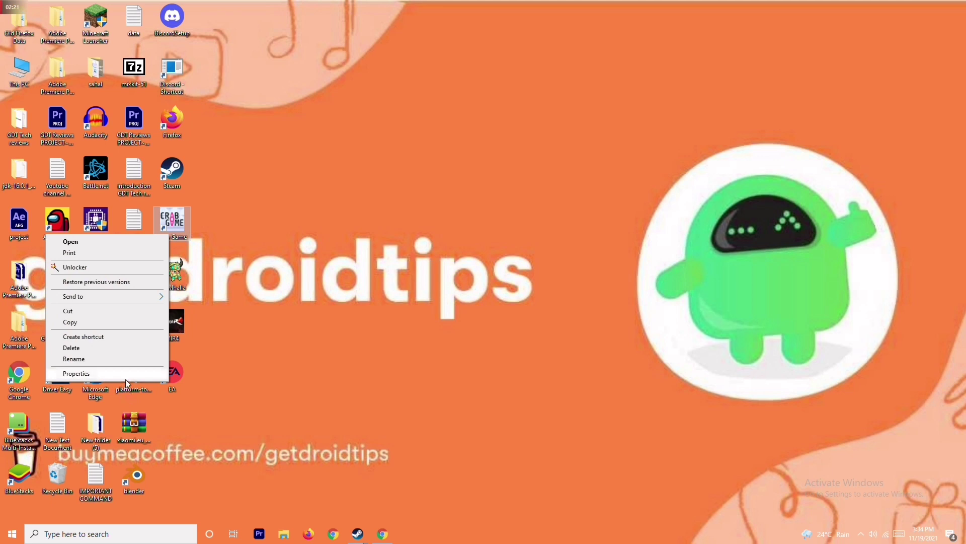
pyautogui.click(125, 376)
pyautogui.click(353, 245)
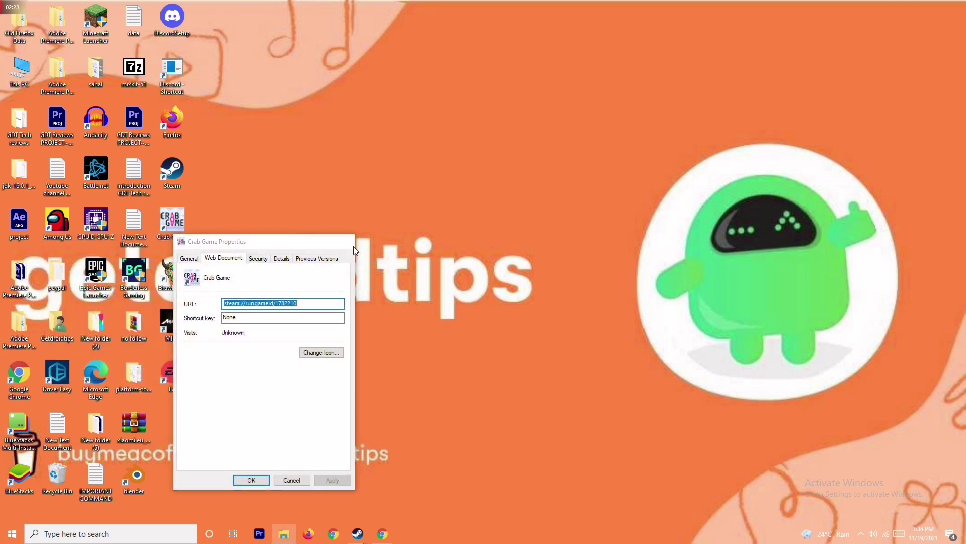
# Step: Browse Crab Game's Local Files from its Steam library Properties to open its drive D folder
pyautogui.moveTo(358, 536)
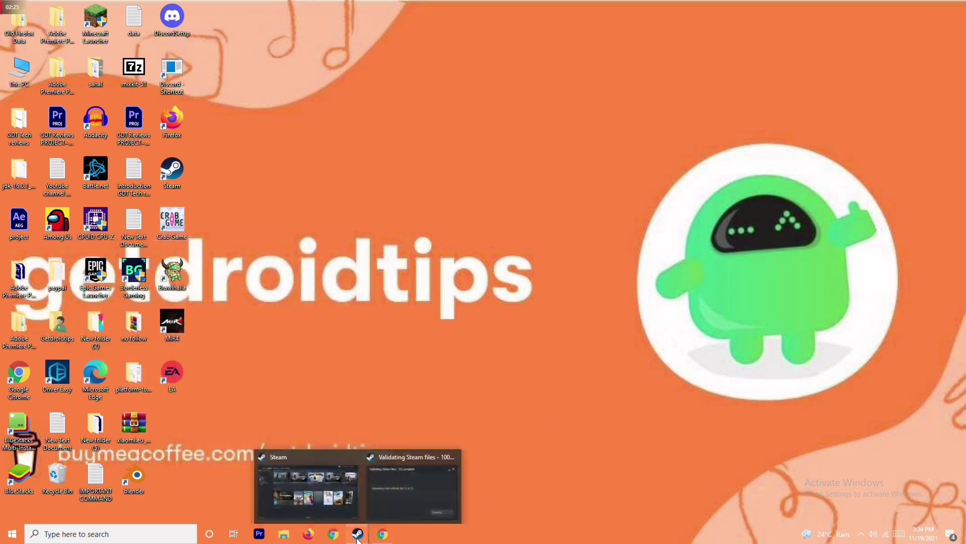
pyautogui.click(334, 480)
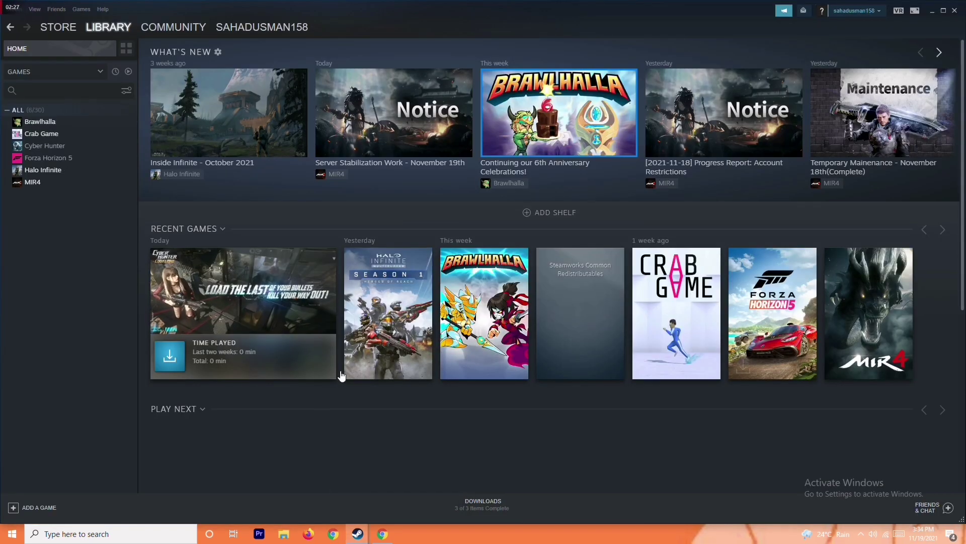
pyautogui.rightClick(94, 137)
pyautogui.click(126, 195)
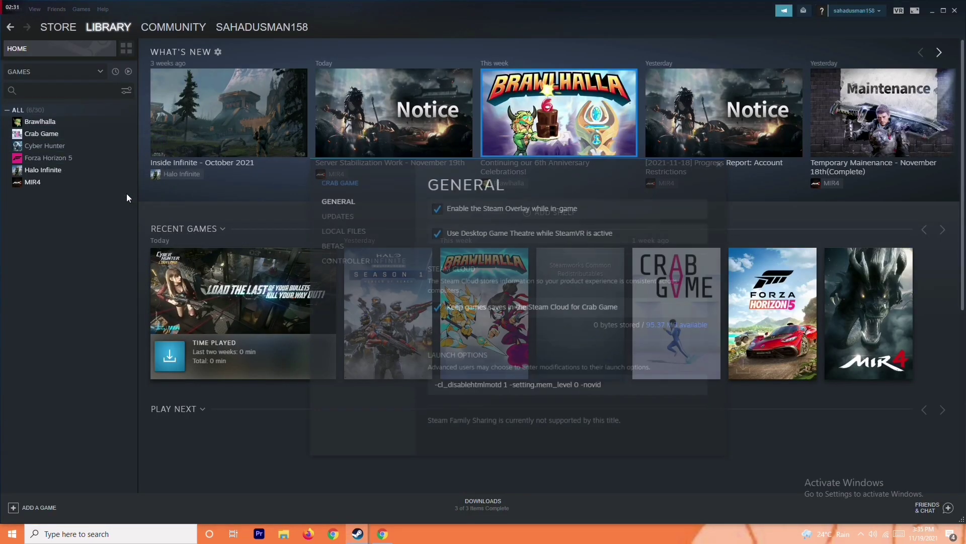
pyautogui.click(366, 231)
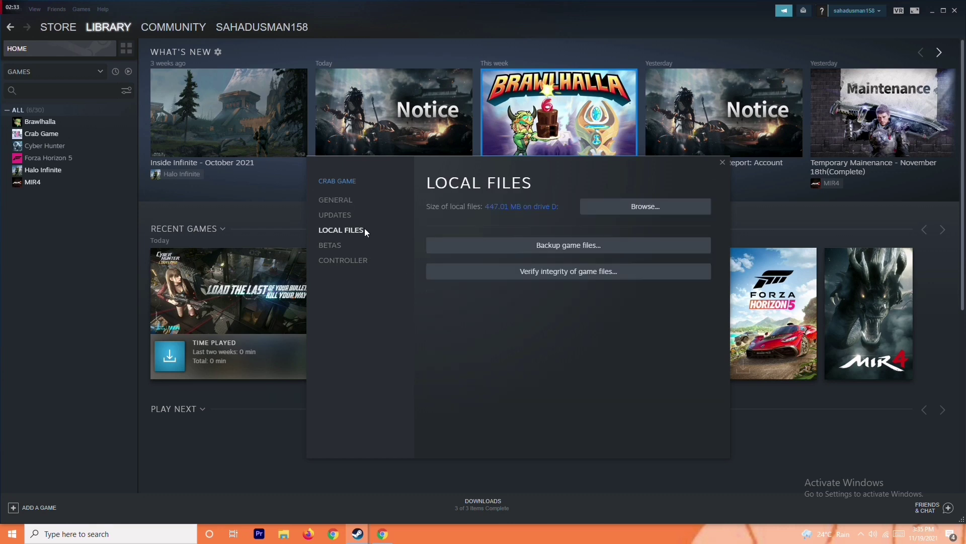
pyautogui.click(644, 205)
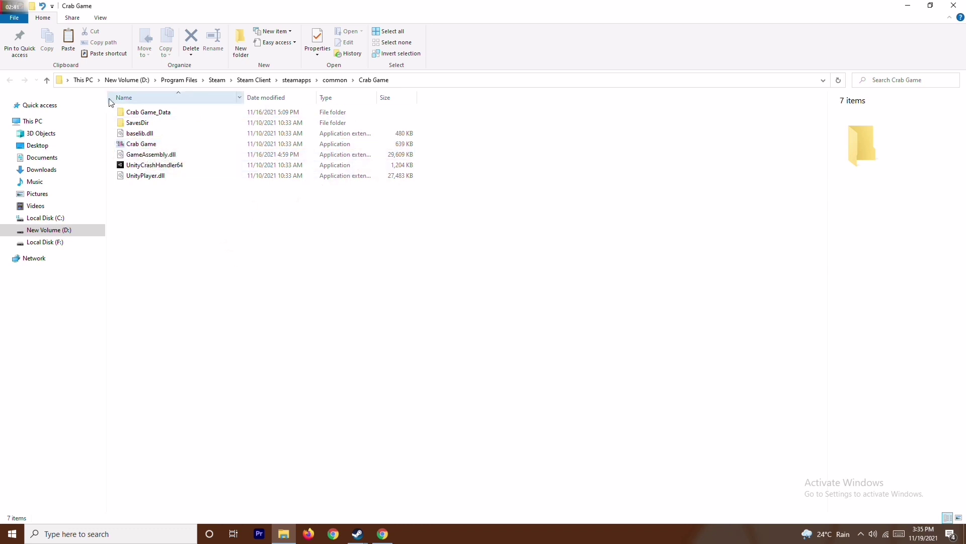
# Step: Inspect the Crab Game.exe context menu without choosing anything, then close the game folder
pyautogui.click(155, 146)
pyautogui.rightClick(162, 144)
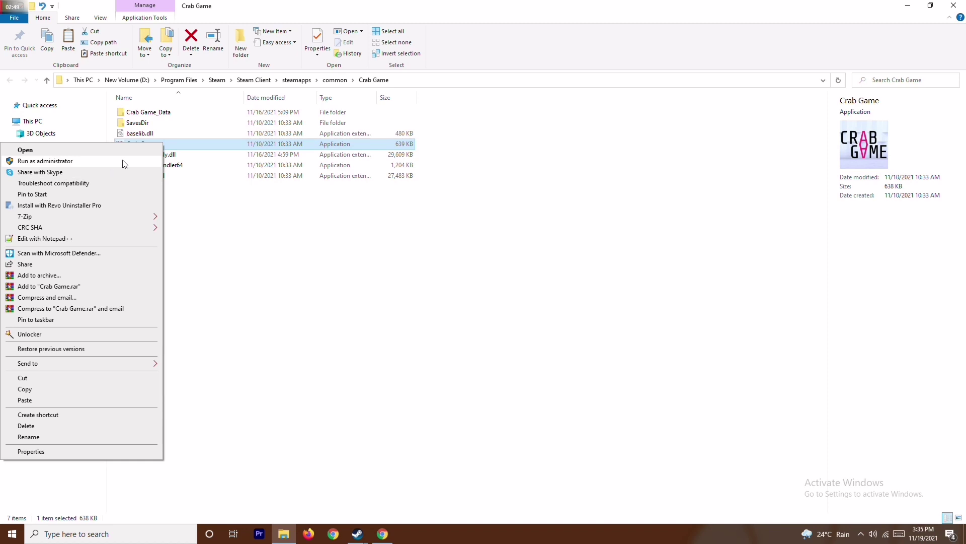
pyautogui.click(315, 243)
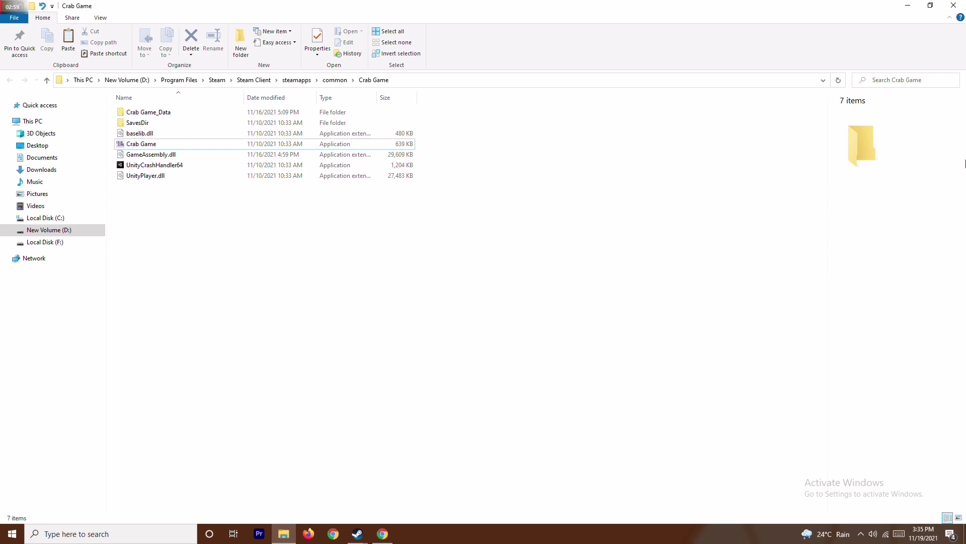
pyautogui.click(955, 5)
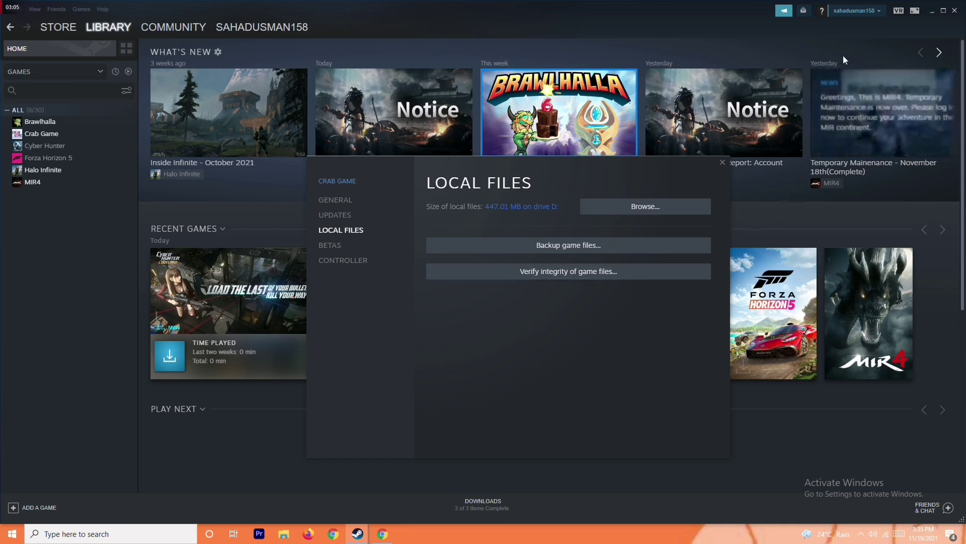
# Step: Minimise the Steam library and close the Crab Game properties window
pyautogui.click(929, 12)
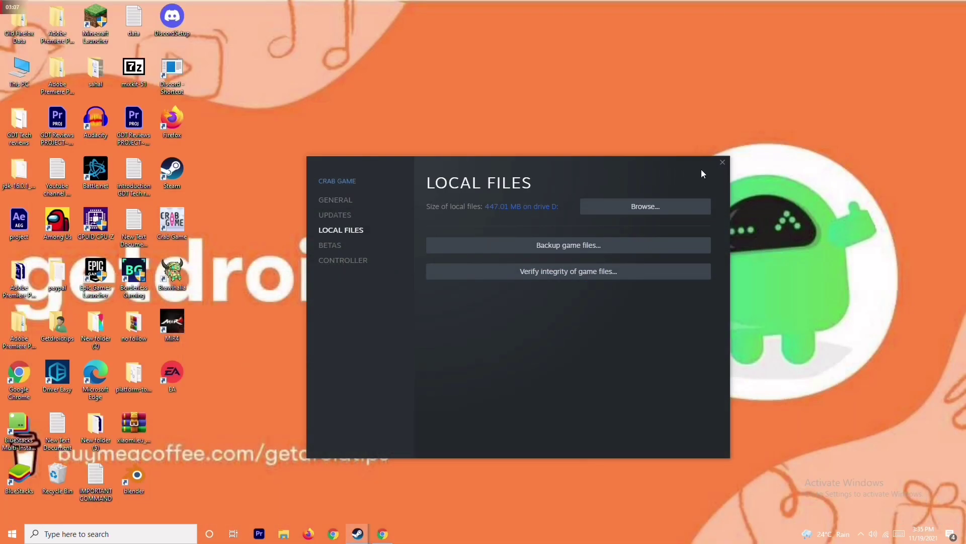
pyautogui.click(721, 162)
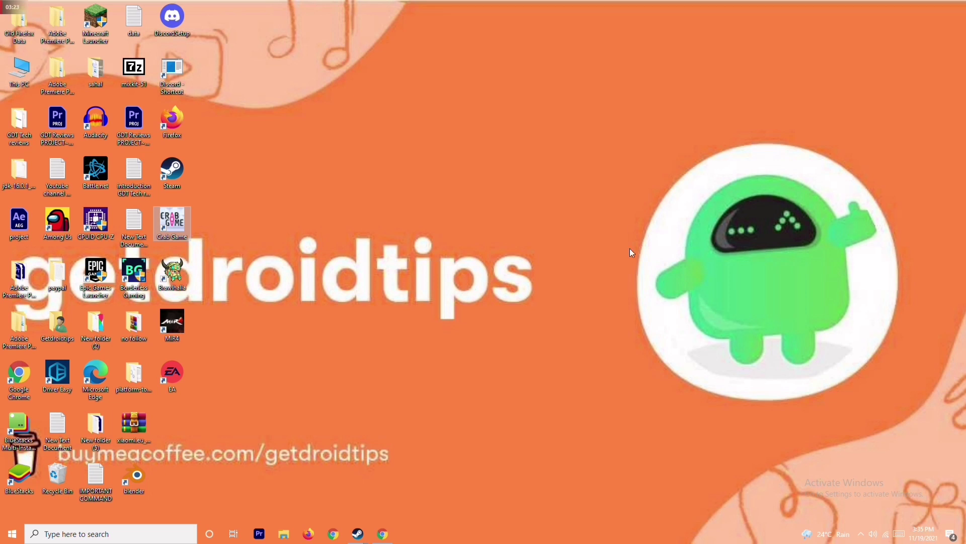
# Step: Open Windows Defender Firewall's on/off page and leave the firewall off for private and public networks
pyautogui.click(115, 535)
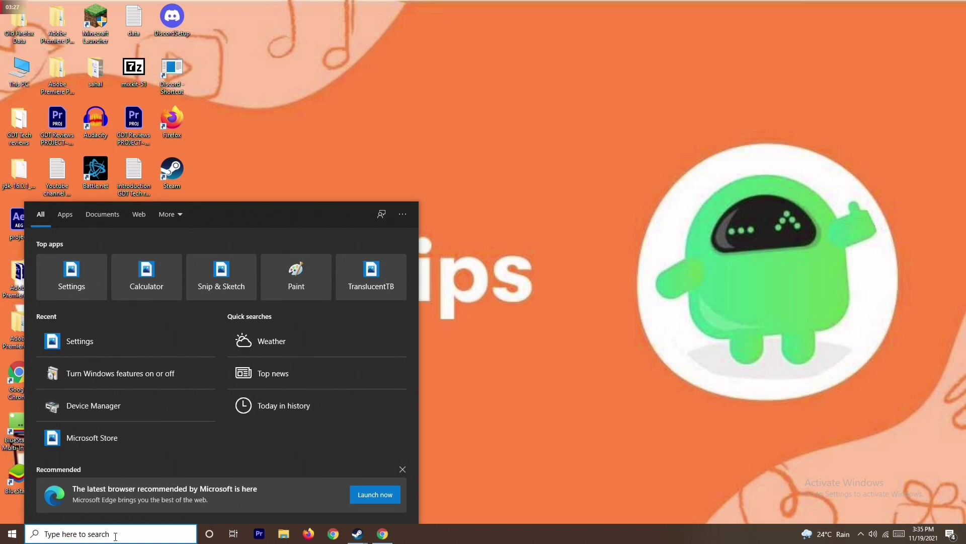
pyautogui.write('windows')
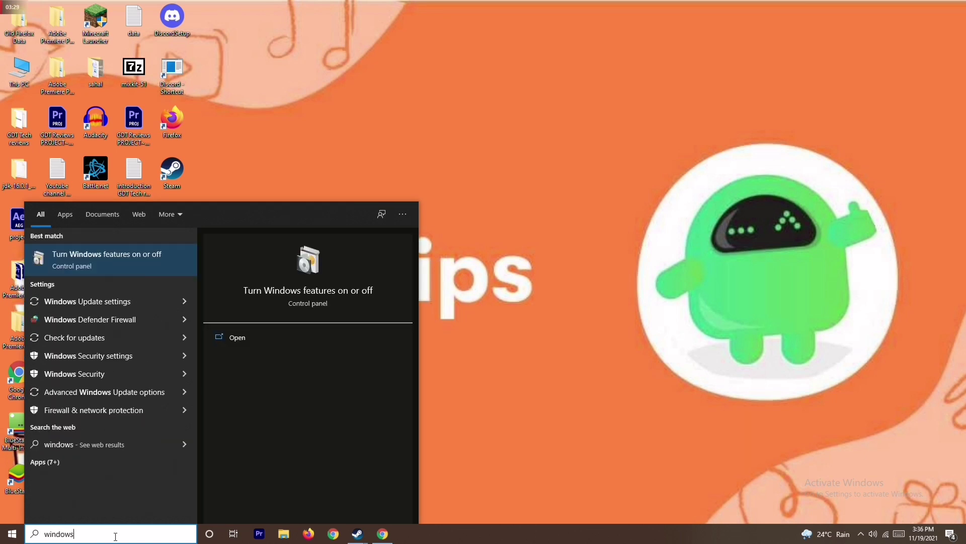
pyautogui.click(138, 319)
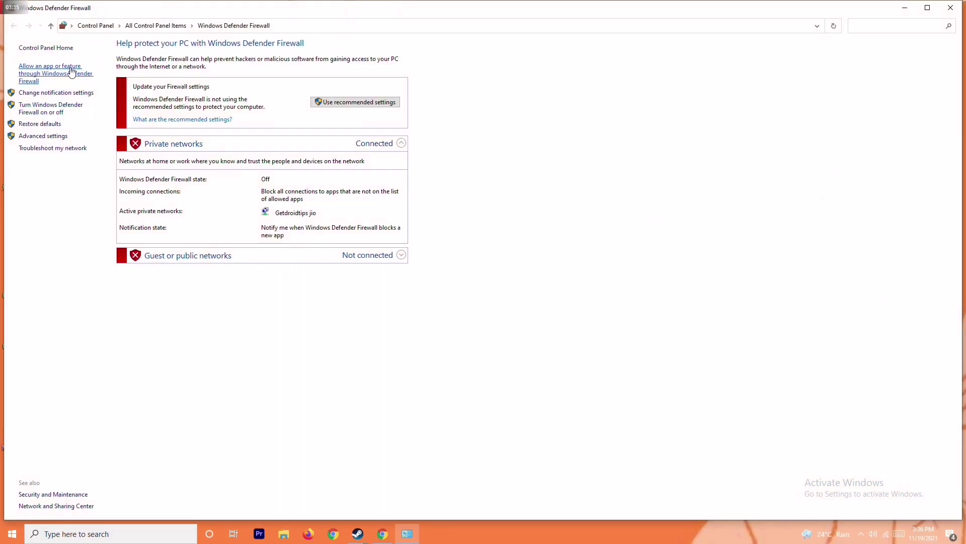
pyautogui.click(56, 107)
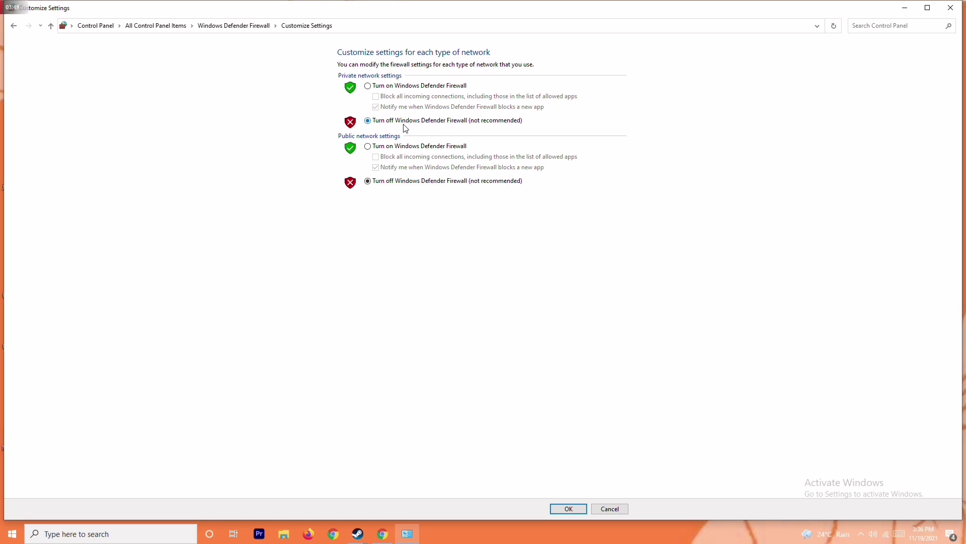
pyautogui.click(384, 86)
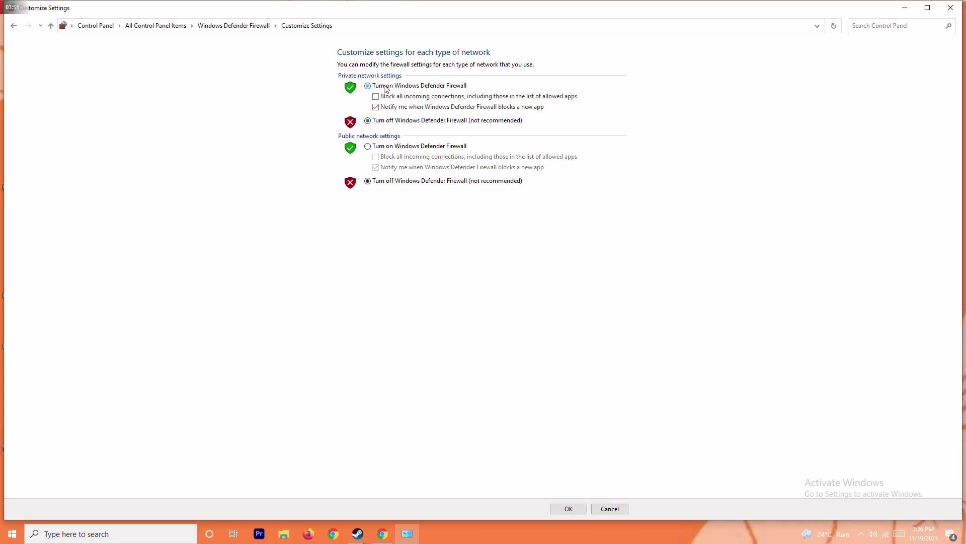
pyautogui.click(394, 124)
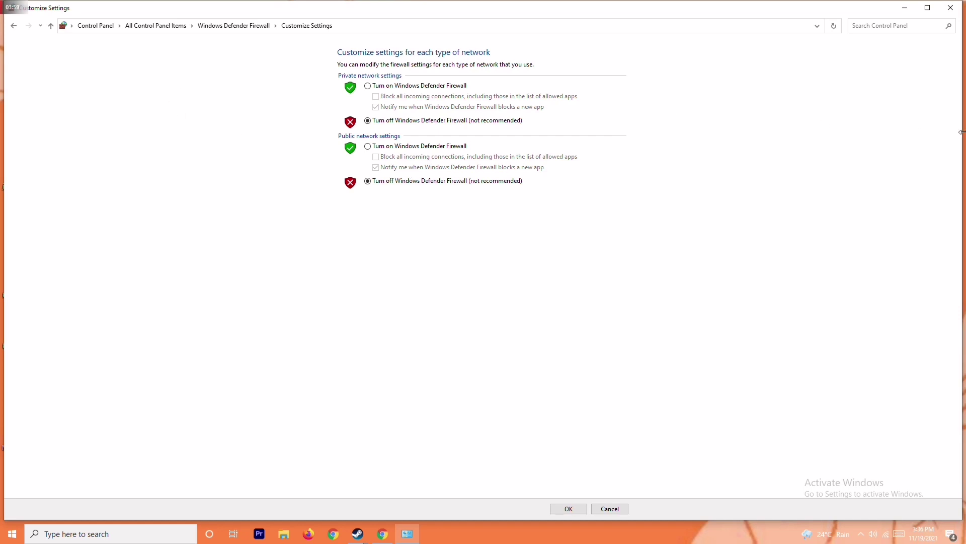
# Step: Close the firewall window and restart the PC from the Start menu's power options
pyautogui.click(951, 7)
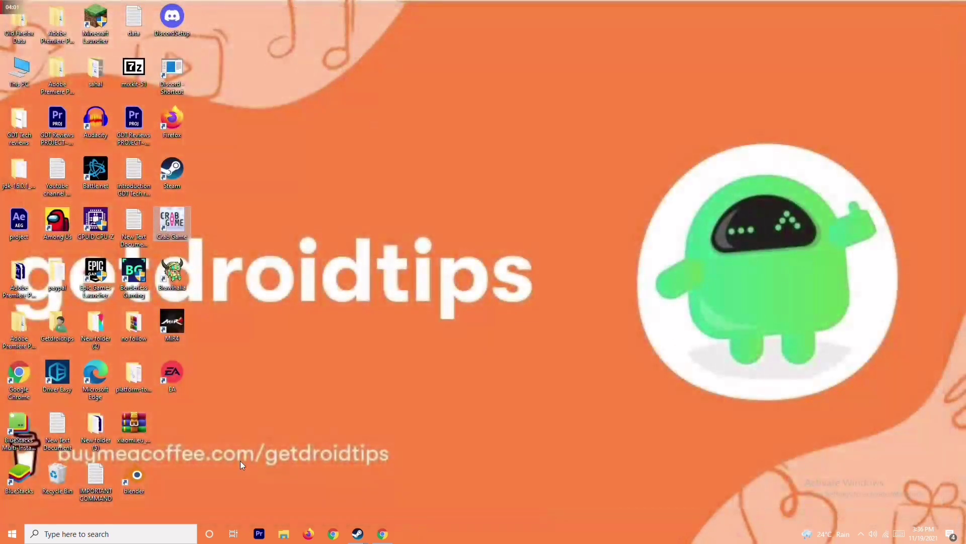
pyautogui.click(12, 534)
pyautogui.click(13, 511)
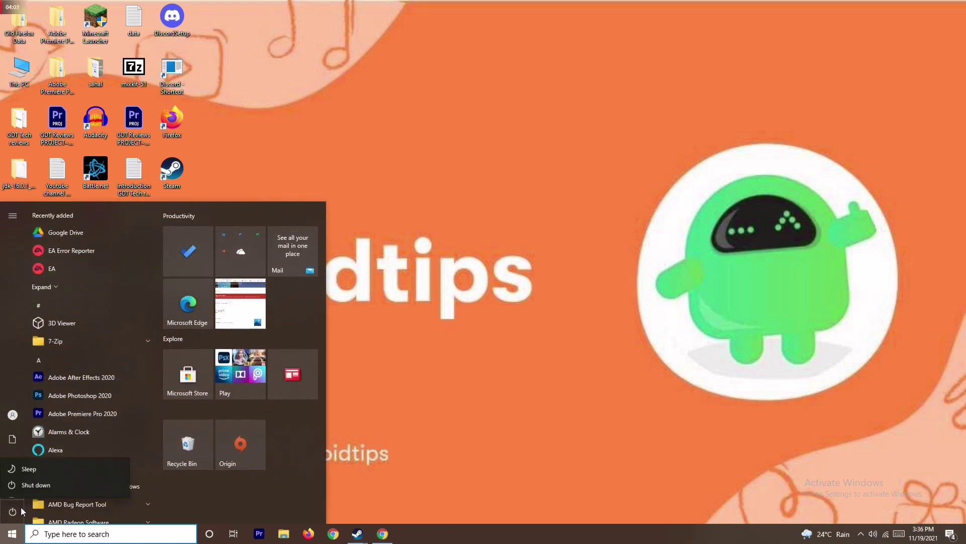
pyautogui.click(506, 358)
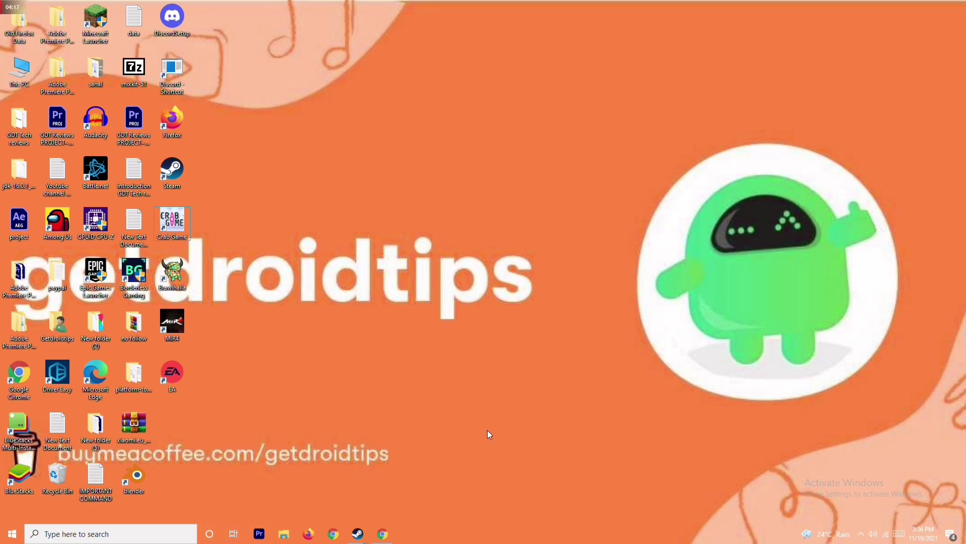
pyautogui.press('super+i')
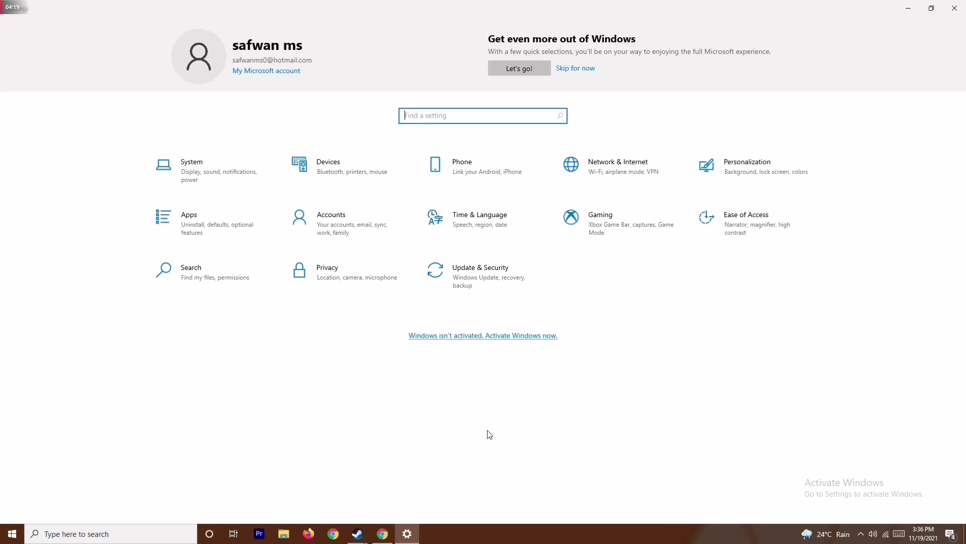
# Step: Switch Real-time protection off in Virus & threat protection settings, confirm, and close Windows Security
pyautogui.click(491, 270)
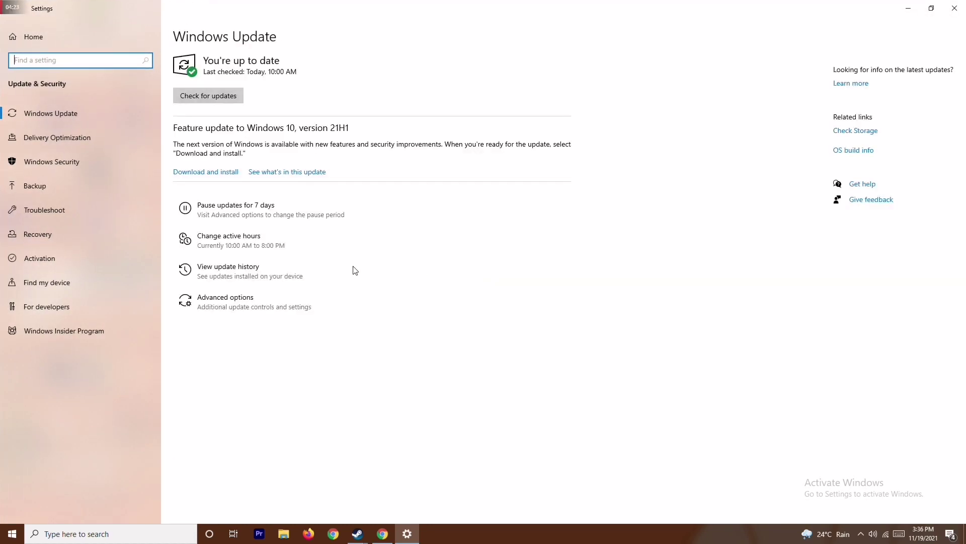
pyautogui.click(63, 164)
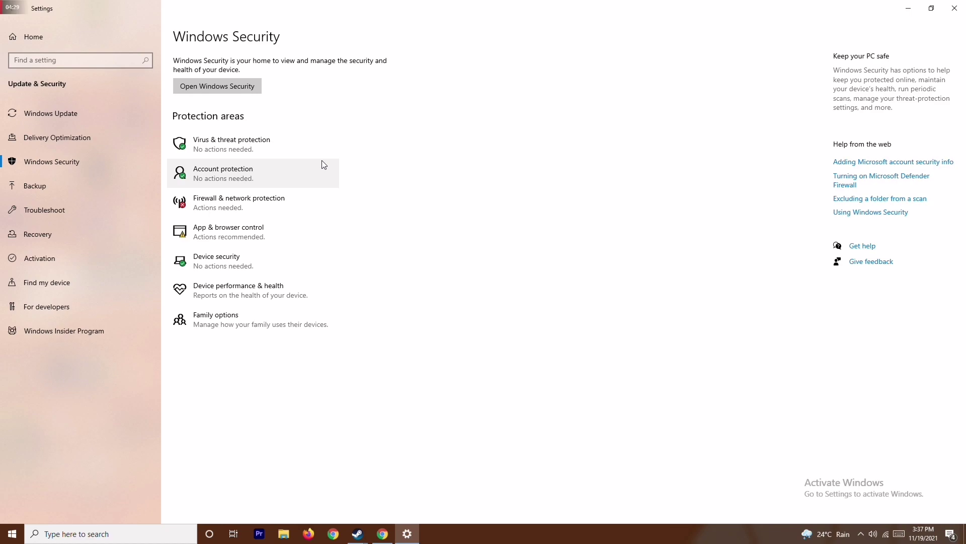
pyautogui.click(292, 146)
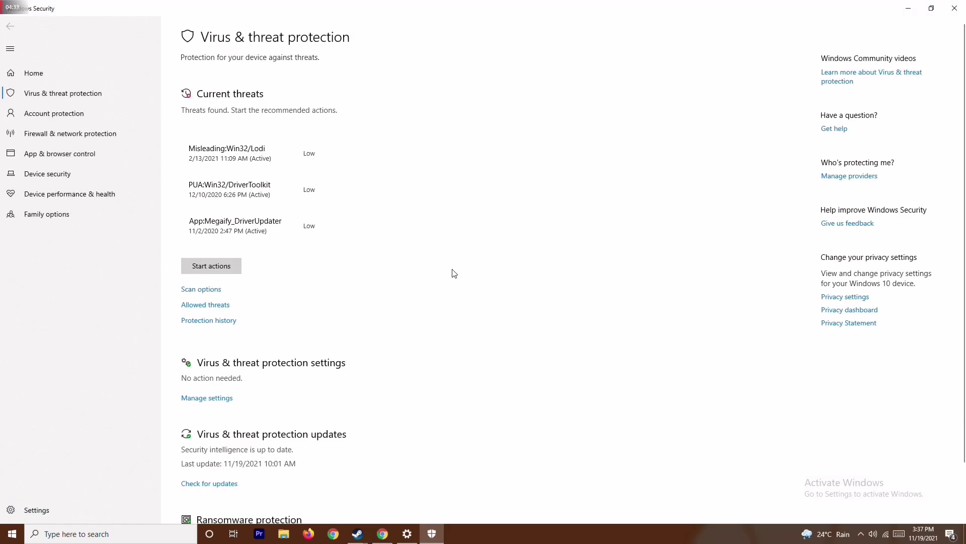
pyautogui.scroll(-1, 453, 272)
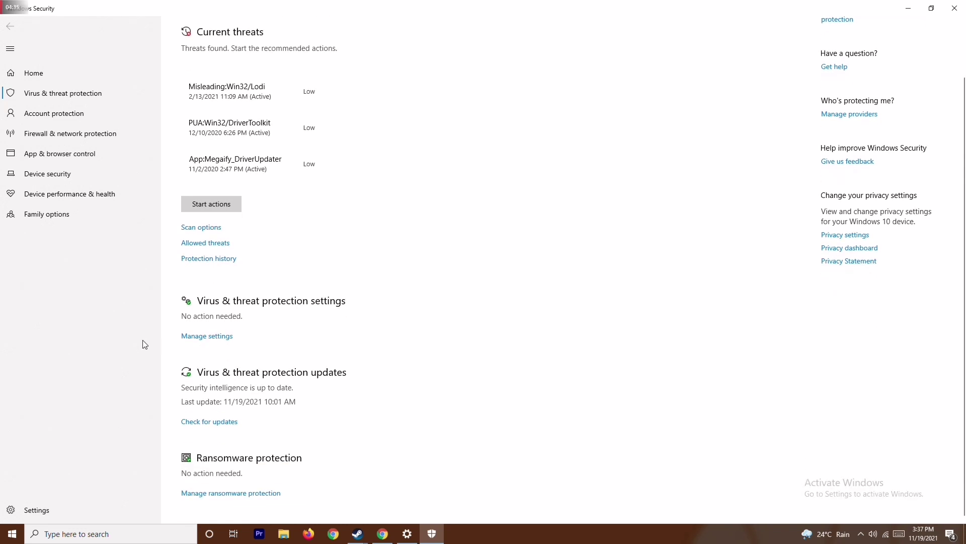
pyautogui.click(216, 342)
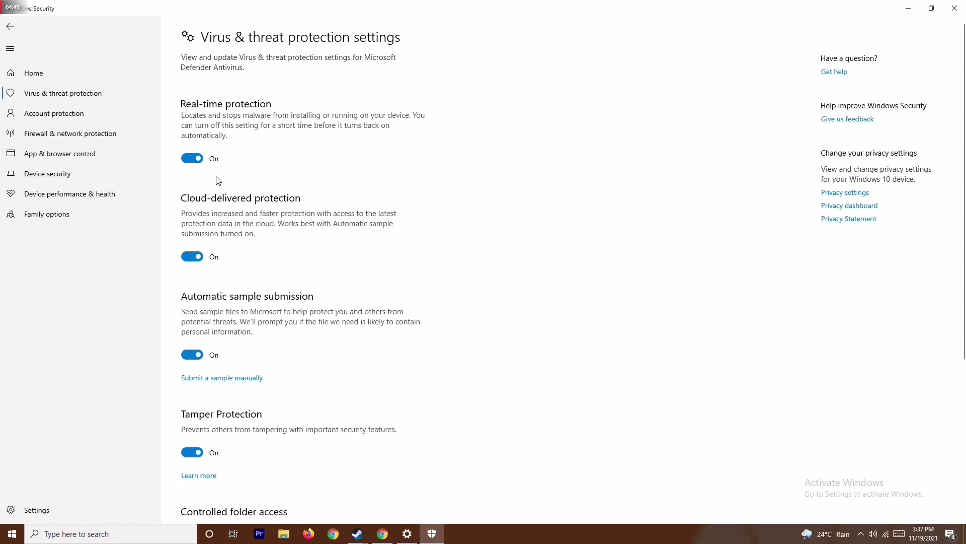
pyautogui.click(198, 158)
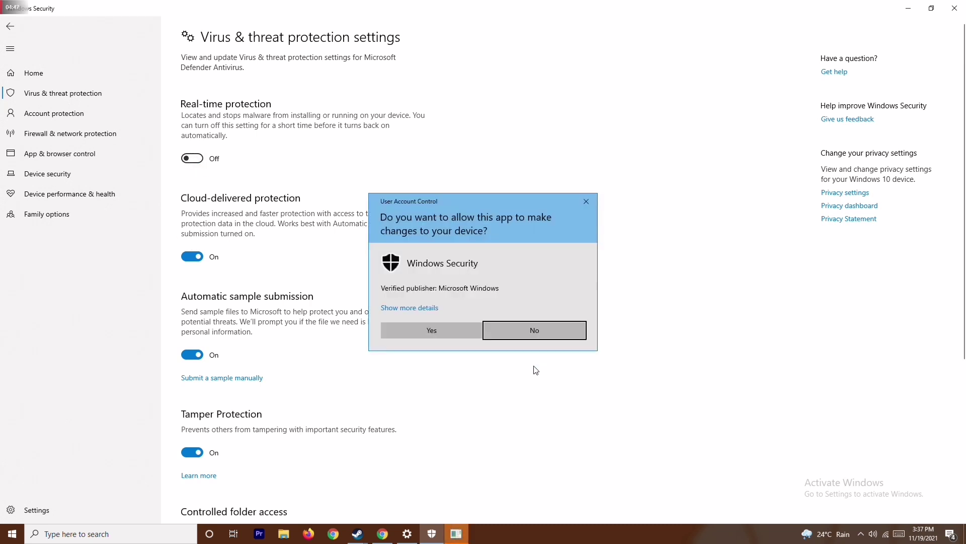
pyautogui.click(449, 332)
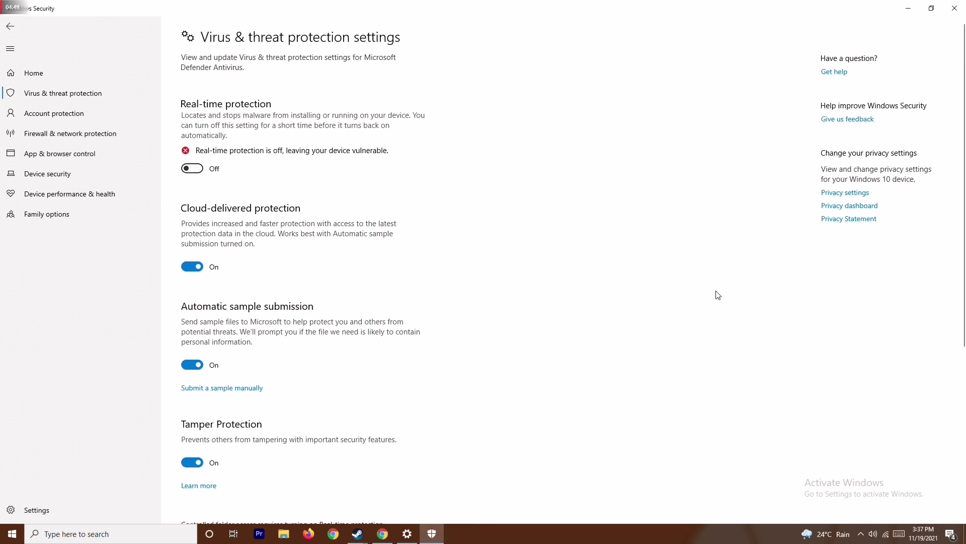
pyautogui.click(954, 8)
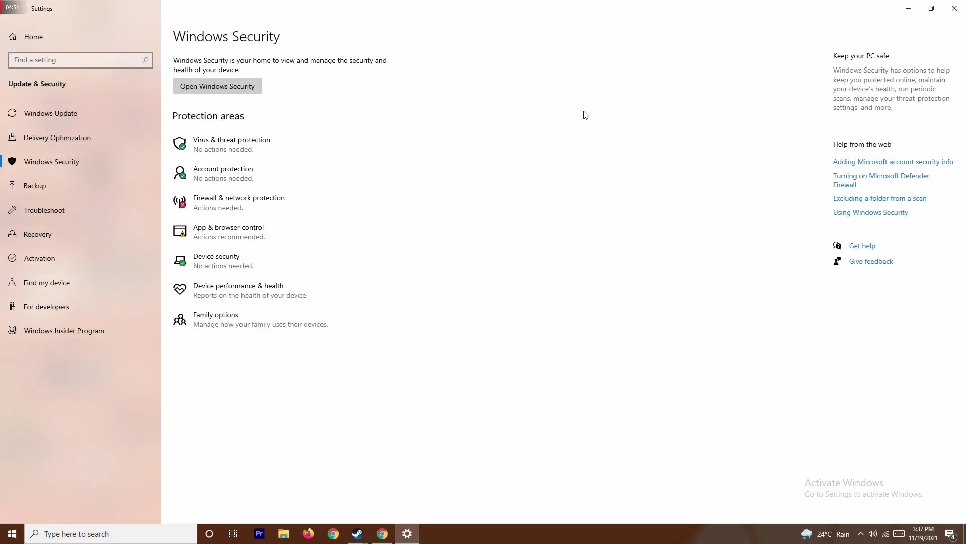
# Step: Close the Settings window, refresh the desktop, then open and dismiss the taskbar menu
pyautogui.click(954, 8)
pyautogui.rightClick(388, 232)
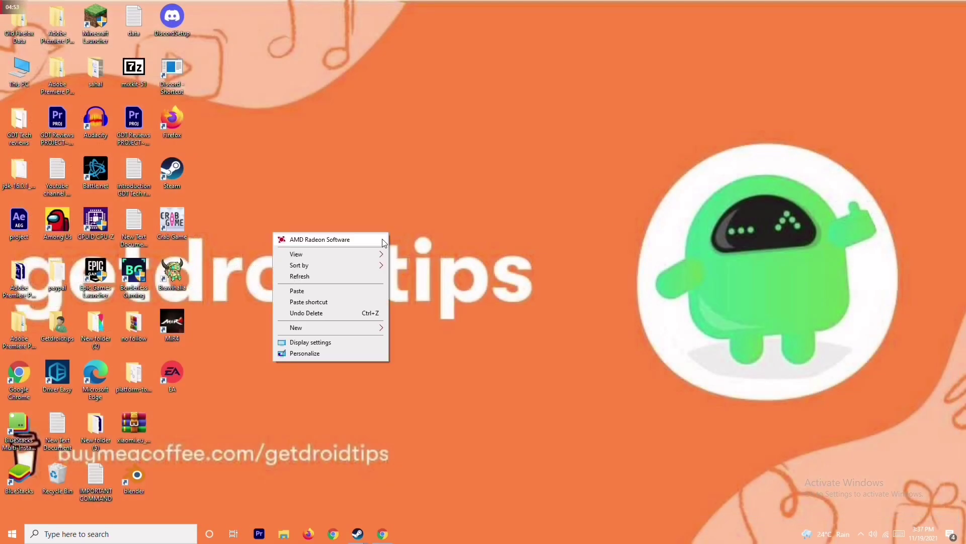
pyautogui.click(360, 277)
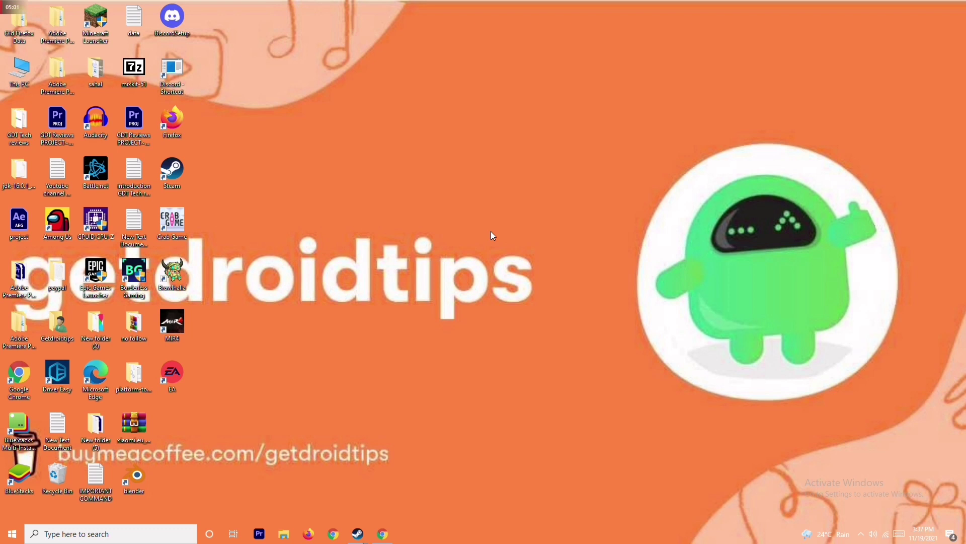
pyautogui.rightClick(636, 538)
pyautogui.click(397, 216)
# Step: Bring up the Steam library, view Forza Horizon 5's options, then open its game page
pyautogui.moveTo(357, 524)
pyautogui.click(339, 482)
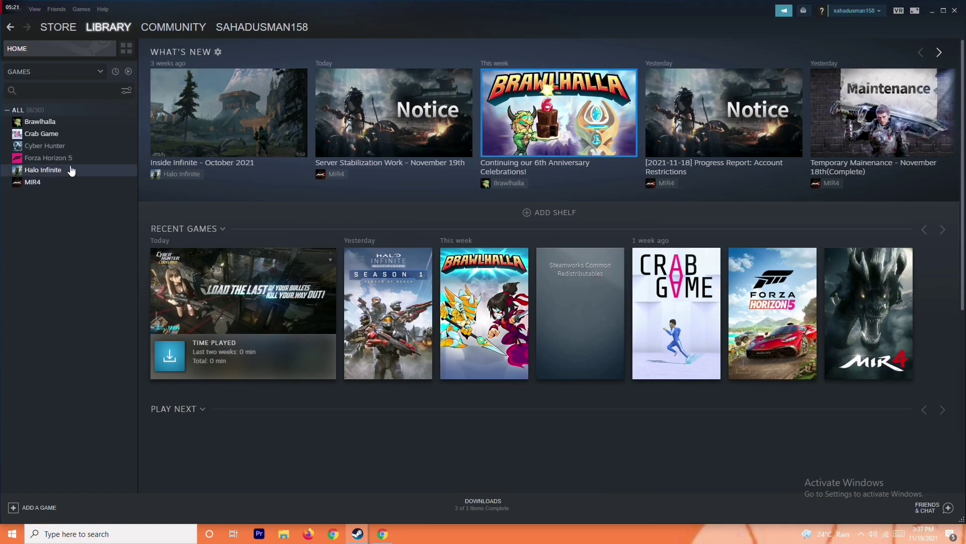
pyautogui.rightClick(80, 158)
pyautogui.moveTo(106, 206)
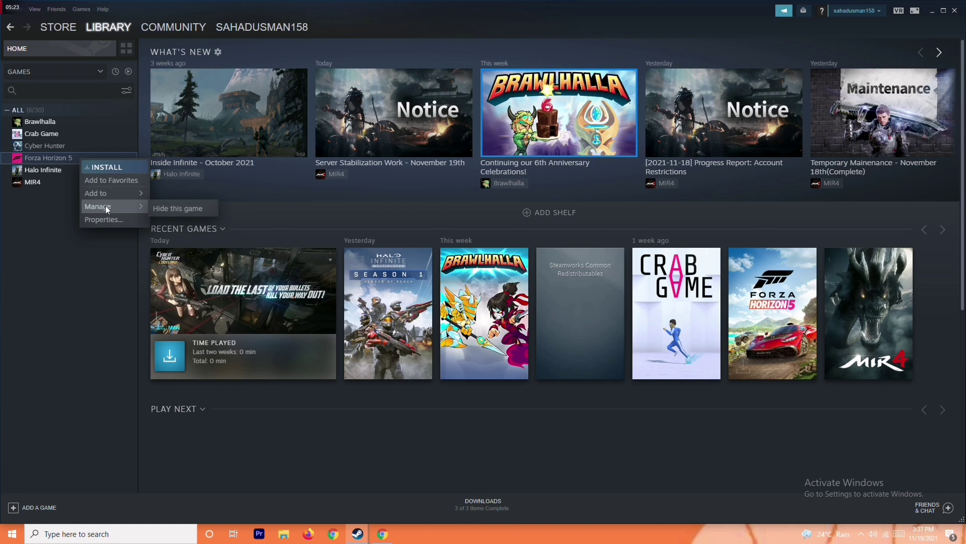
pyautogui.moveTo(127, 193)
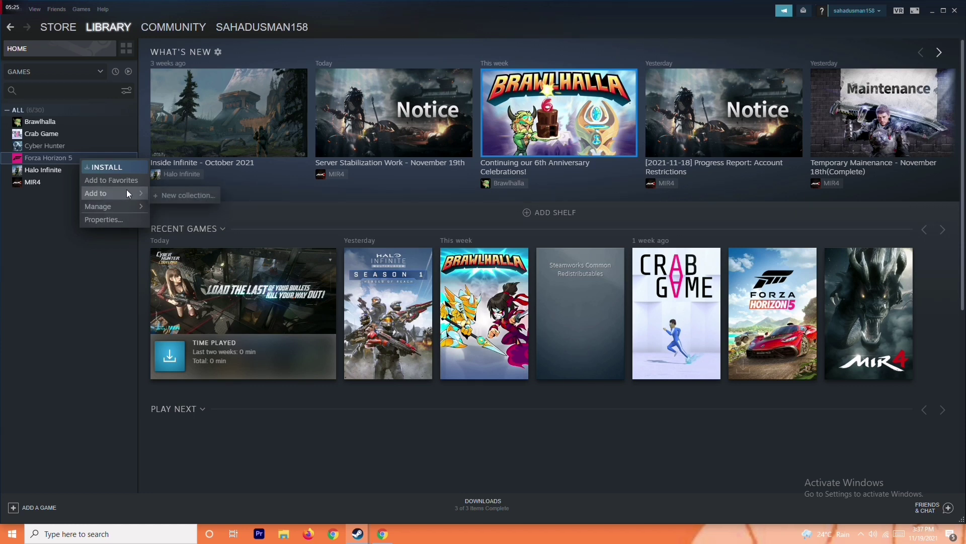
pyautogui.click(60, 255)
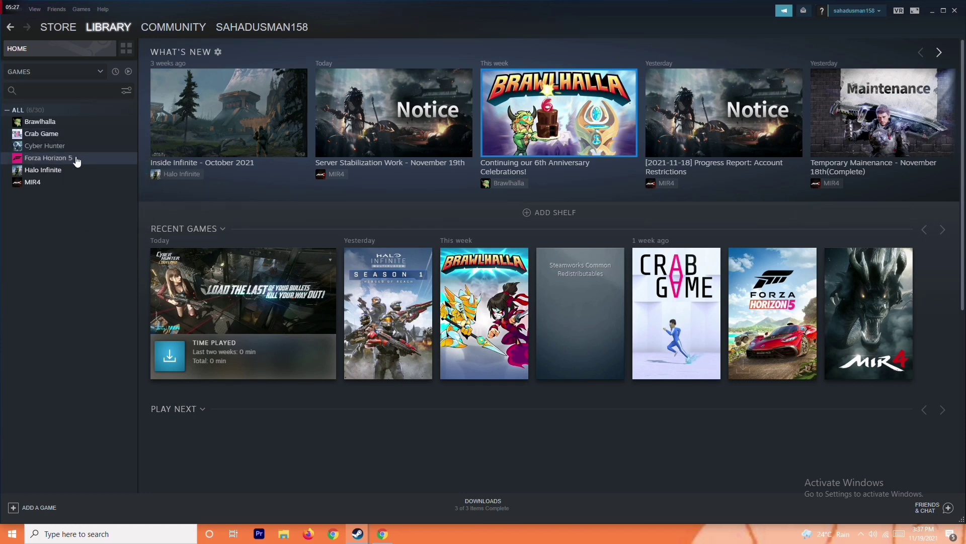
pyautogui.click(77, 159)
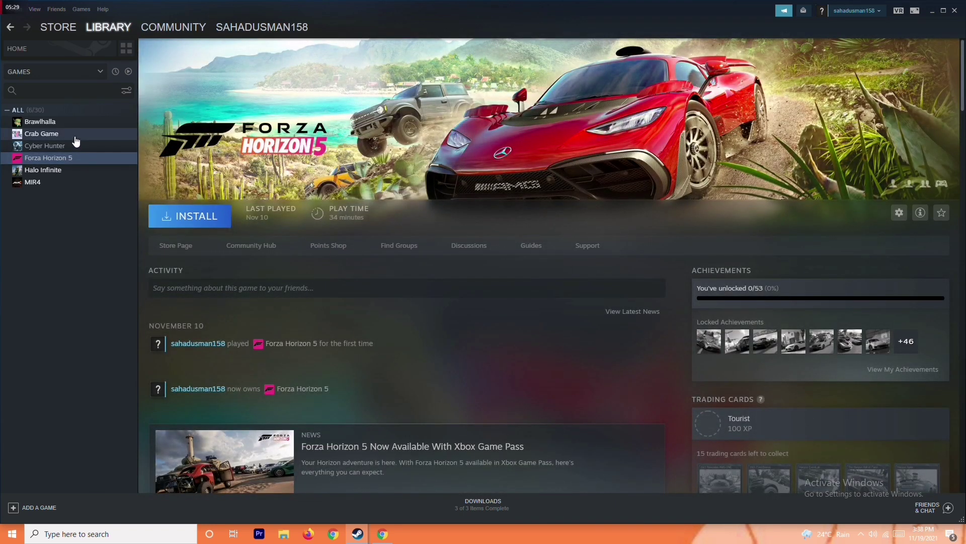
# Step: Open the Crab Game page, view its options, then minimise Steam to show the desktop
pyautogui.click(76, 135)
pyautogui.rightClick(87, 136)
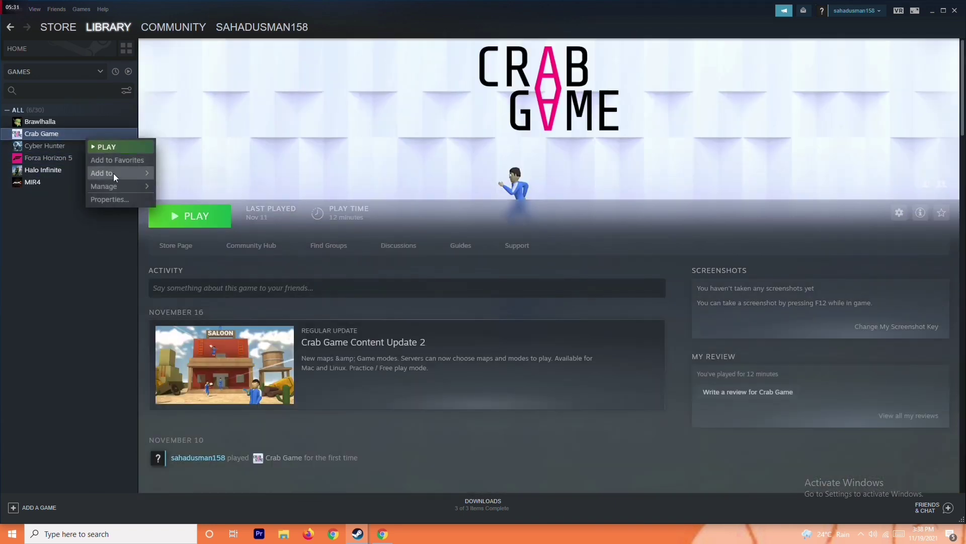
pyautogui.moveTo(113, 184)
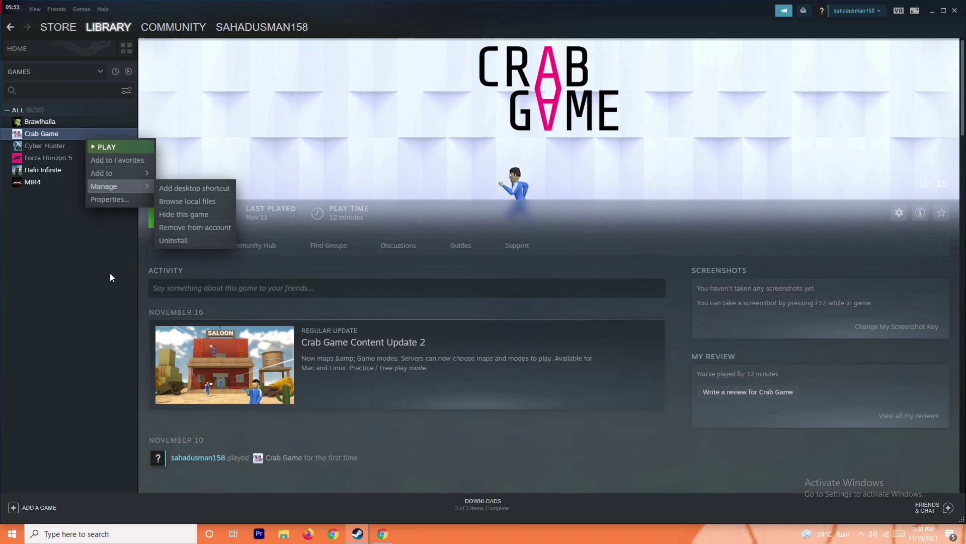
pyautogui.click(72, 277)
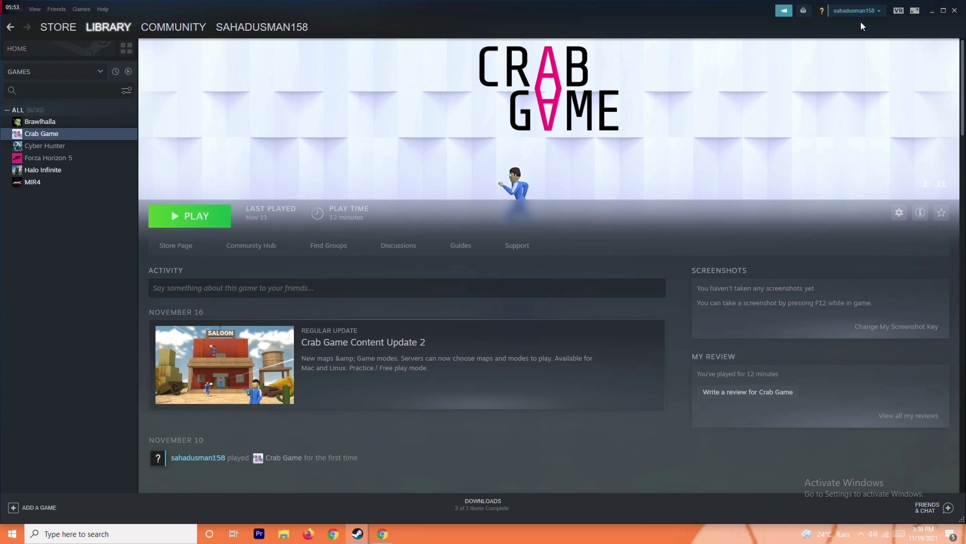
pyautogui.click(931, 11)
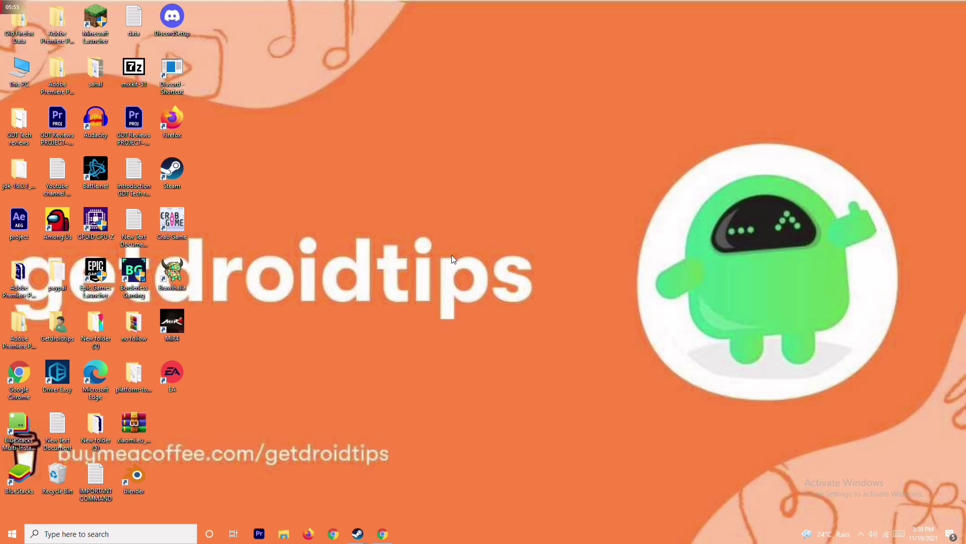